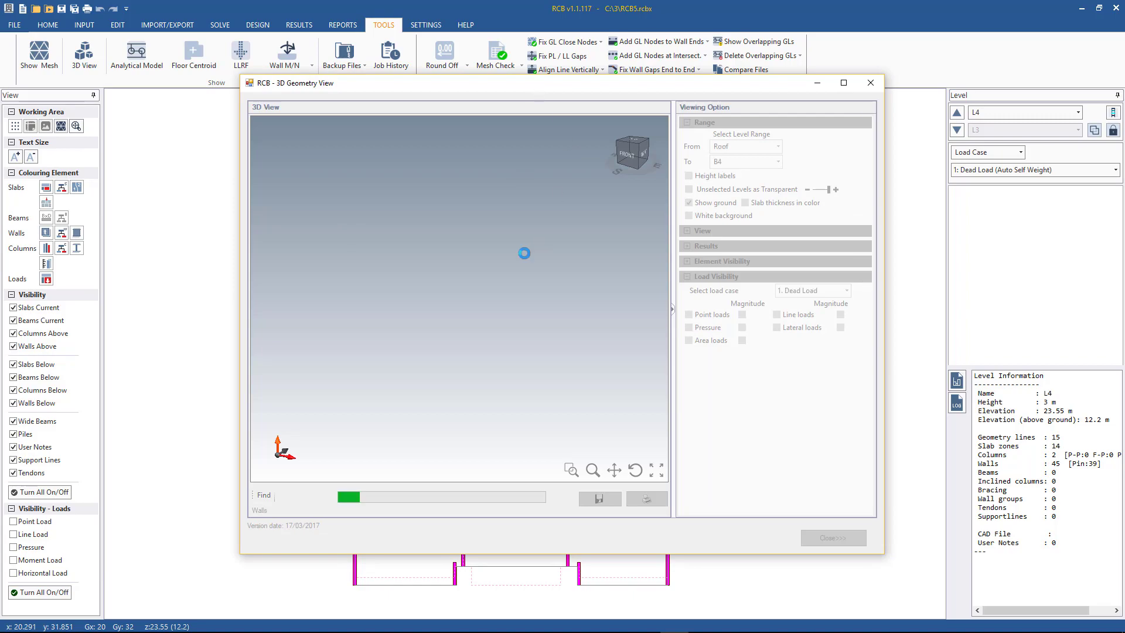
- Inspect the whole building in the 3D geometry view and check the wall fixity types on the L4 plan
middle_drag(508, 269, 487, 312)
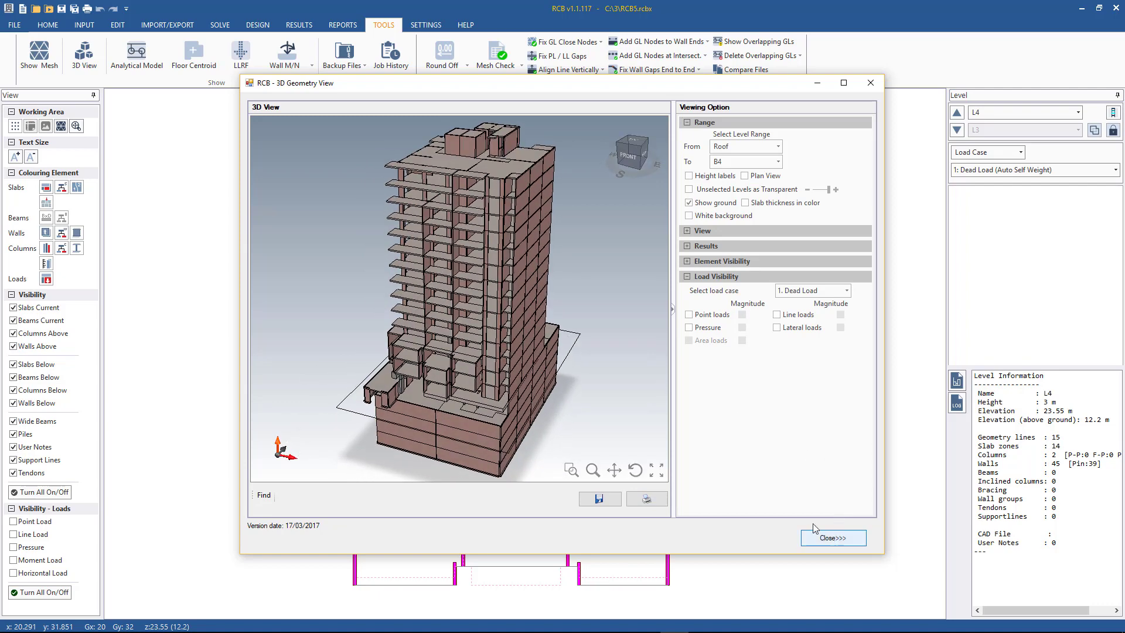
click(843, 536)
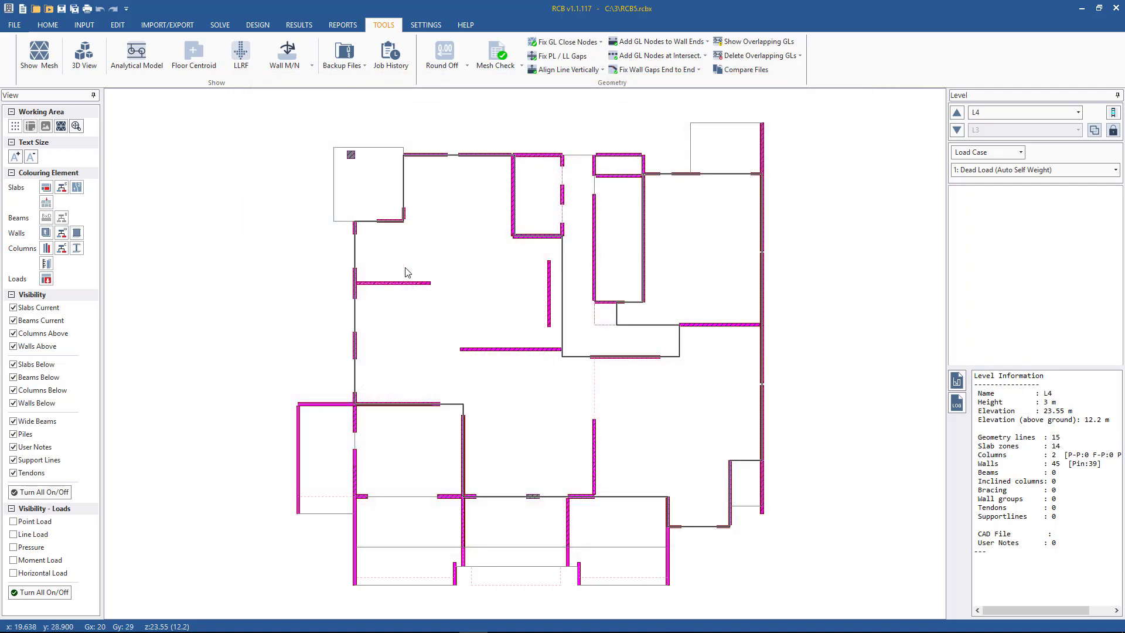
click(76, 233)
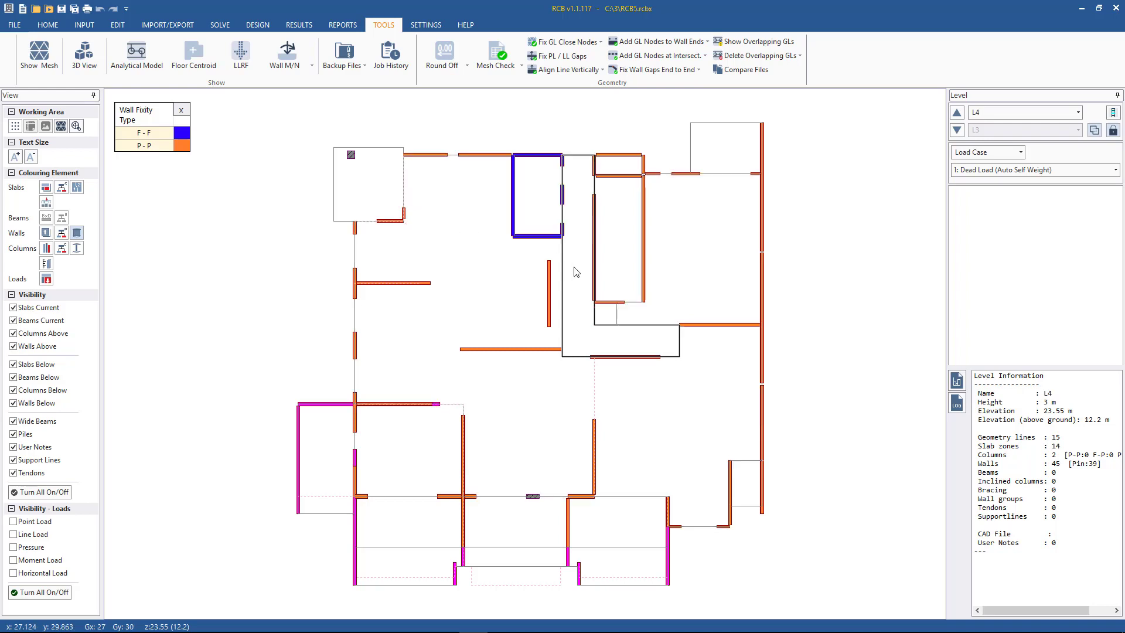
click(181, 111)
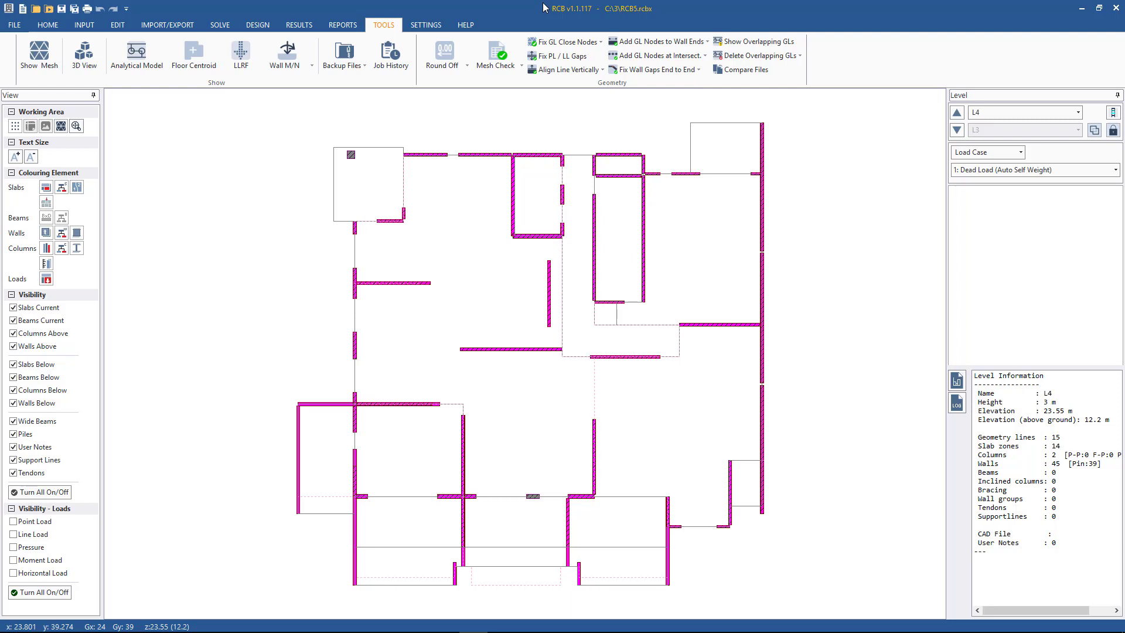
- Review the model and solver settings, focusing on the frequency analysis options, and close them without applying anything
click(426, 27)
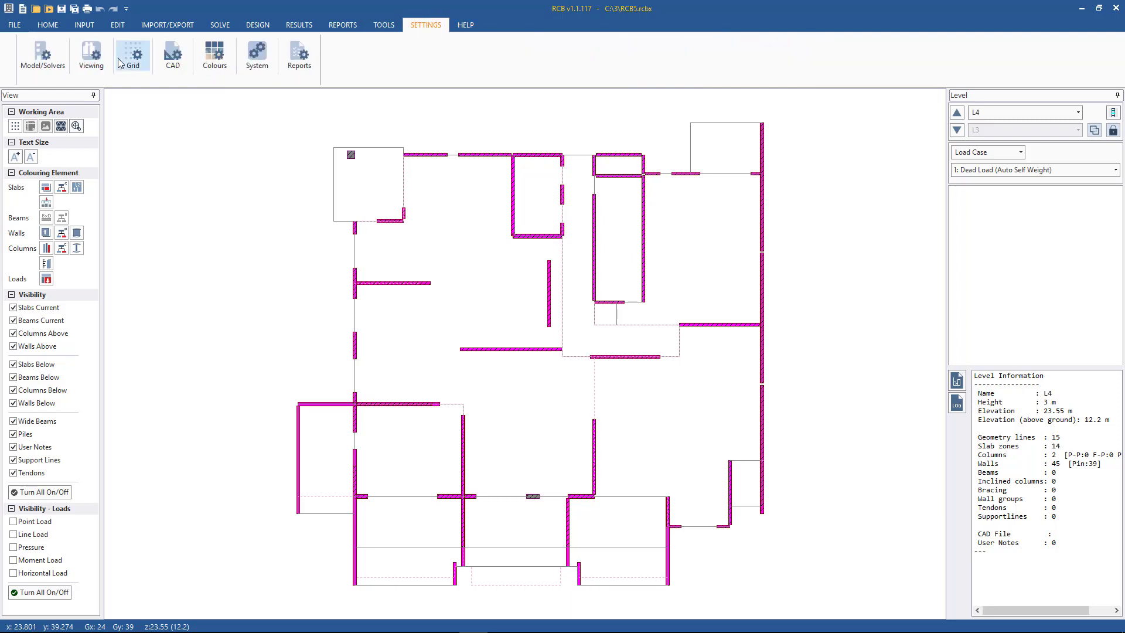
click(59, 61)
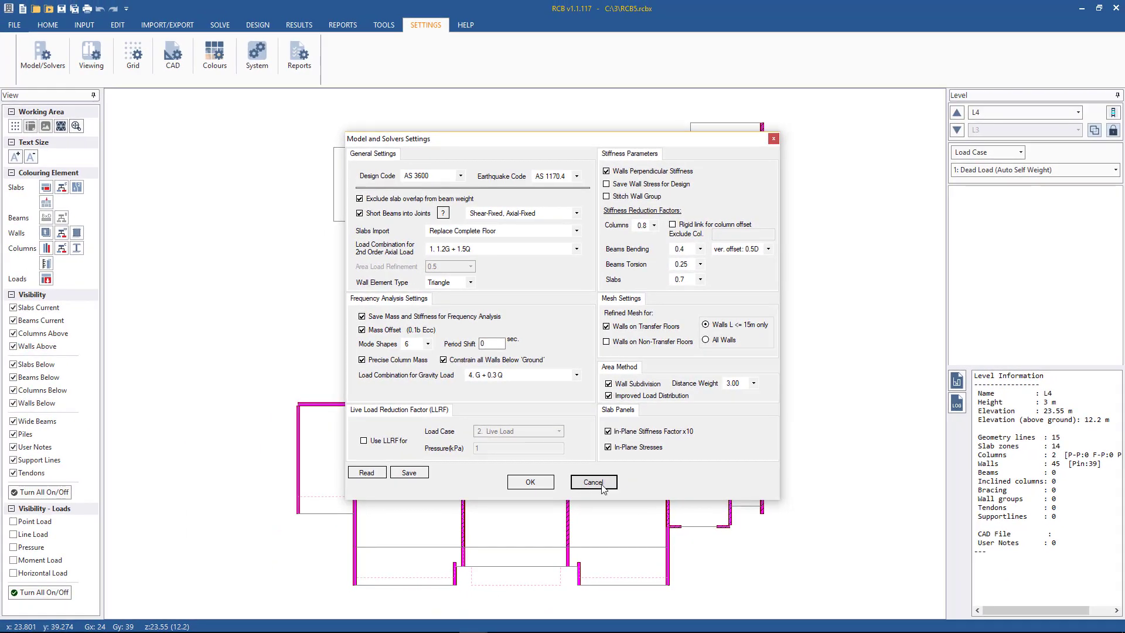
click(540, 540)
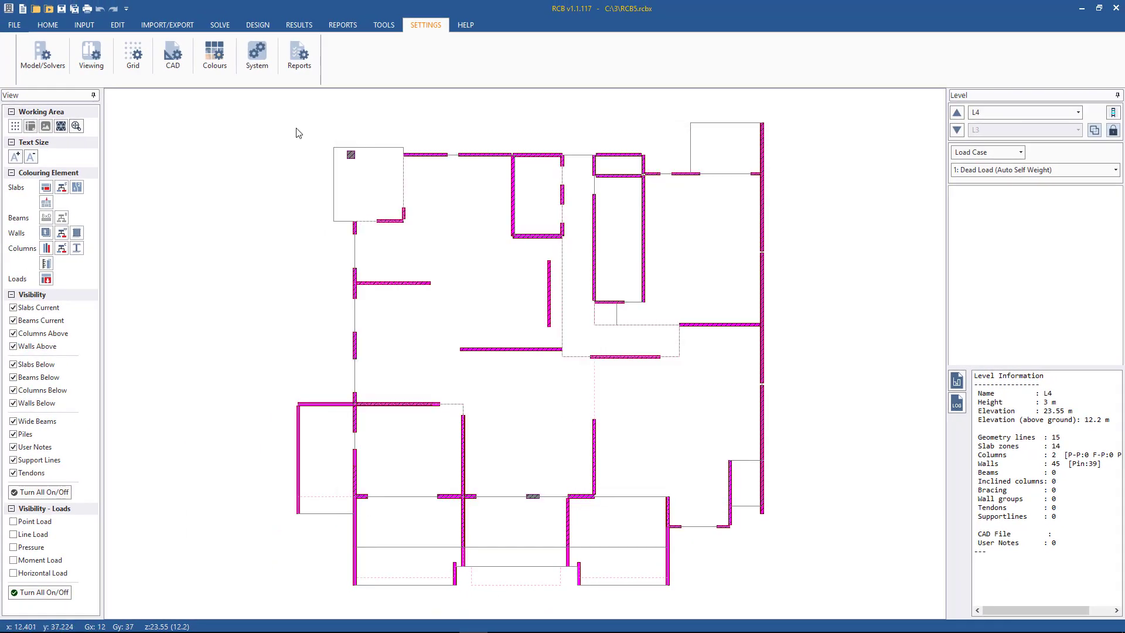
click(222, 25)
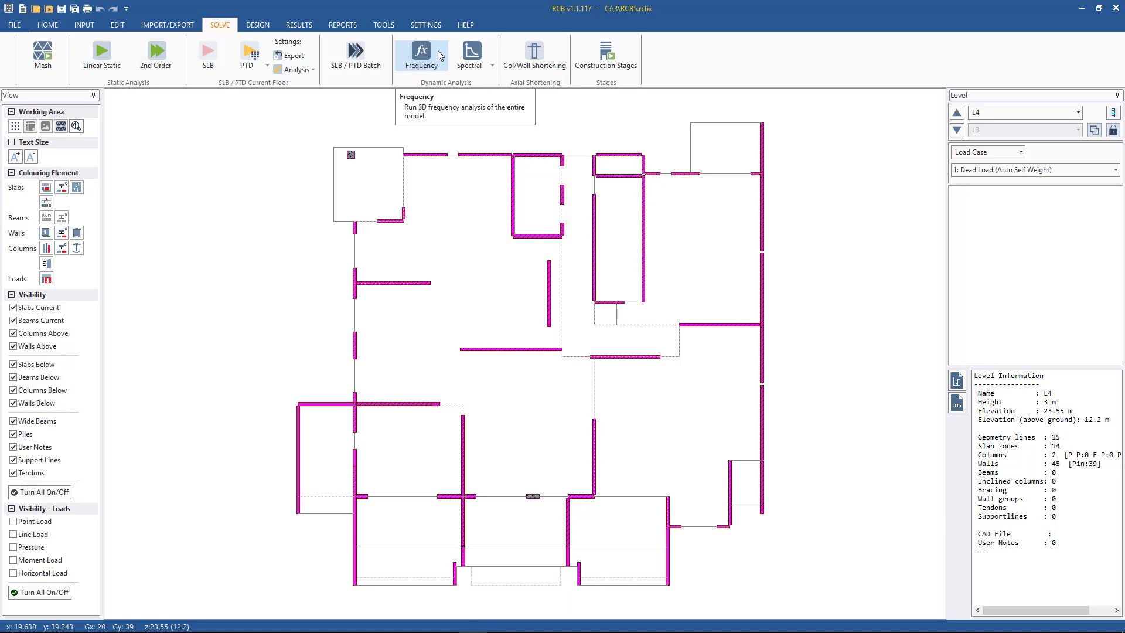
click(426, 25)
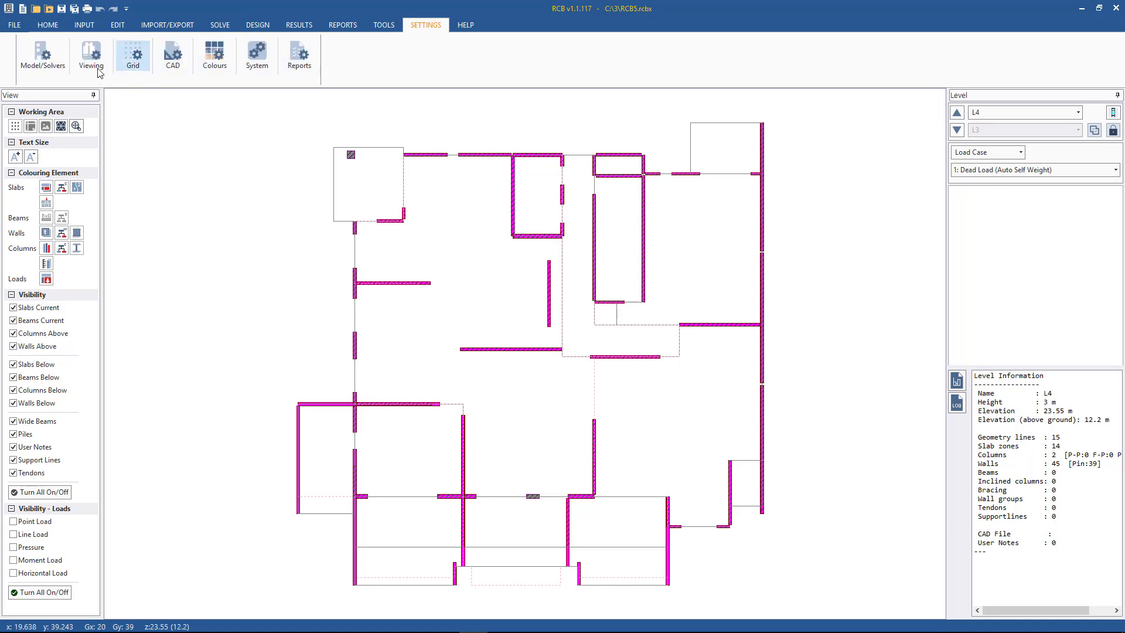
click(47, 65)
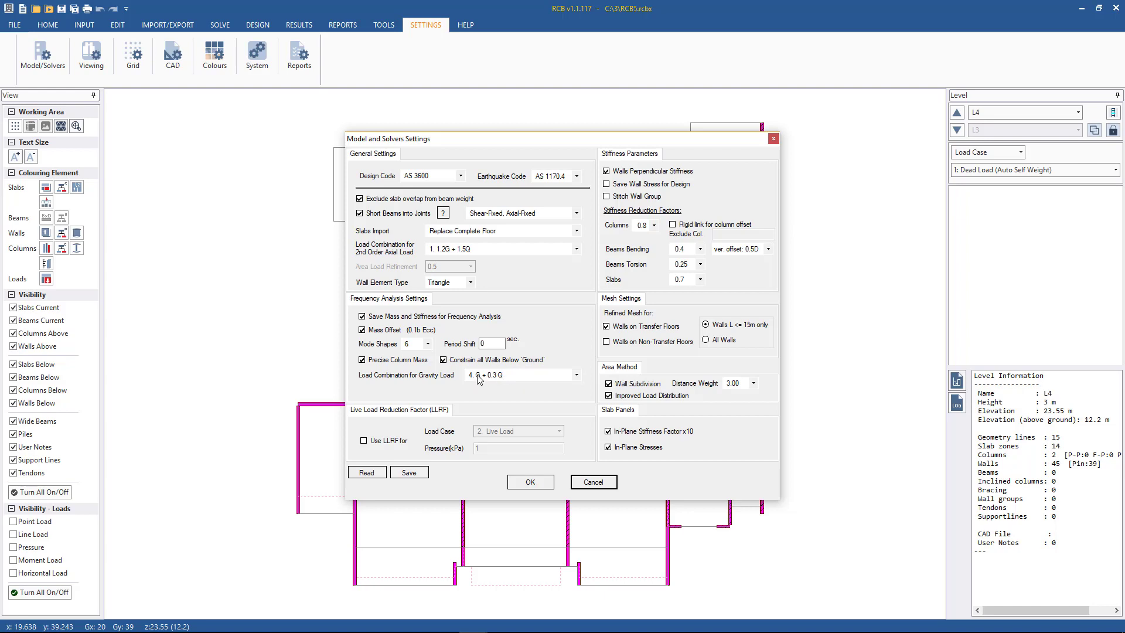
click(595, 482)
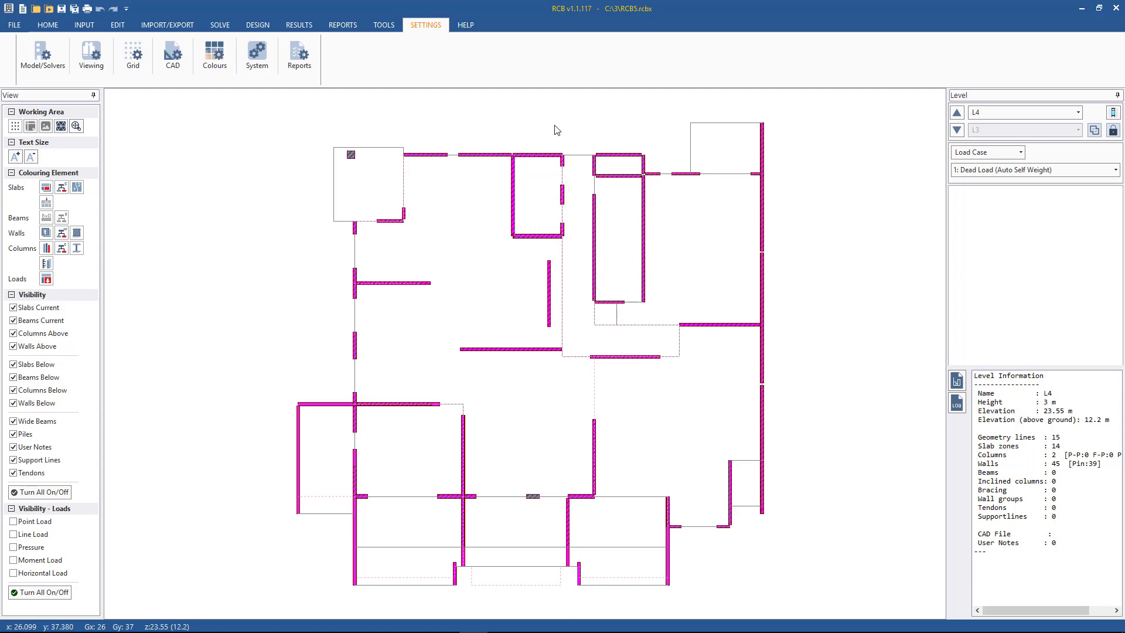
- Open the building's mode shape results in a maximized 3D window
click(220, 25)
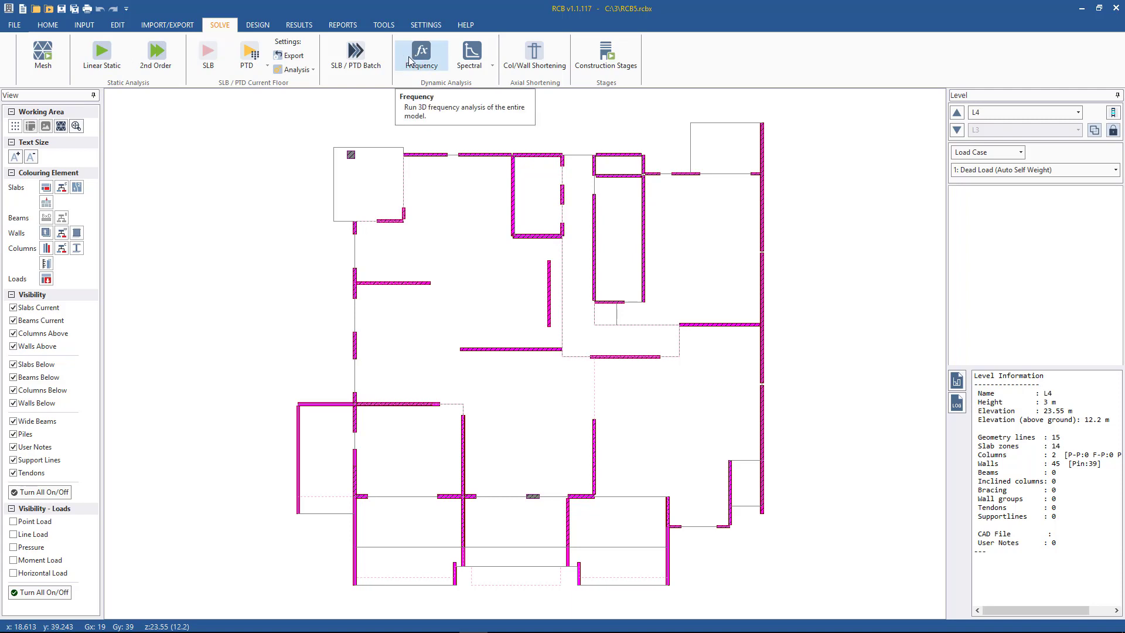
click(308, 27)
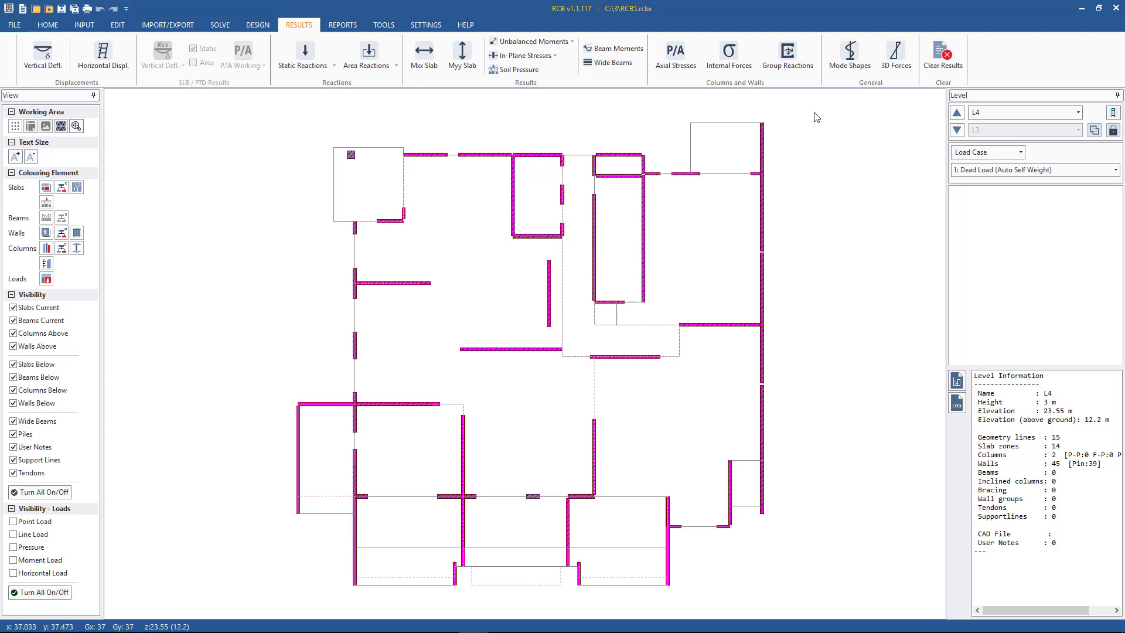
click(852, 61)
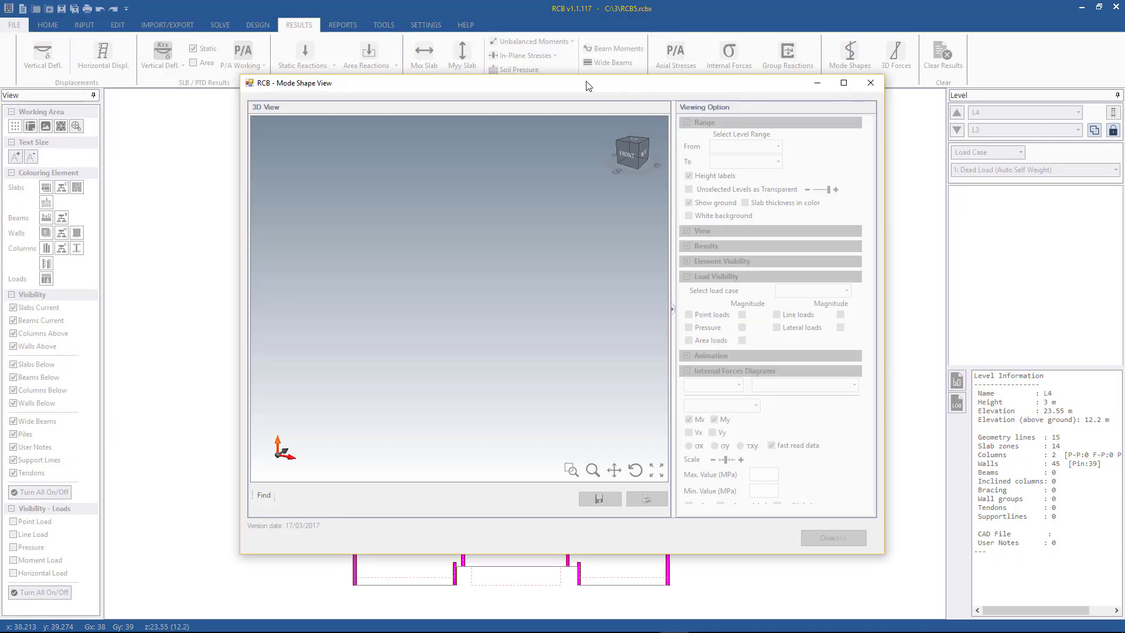
double_click(584, 89)
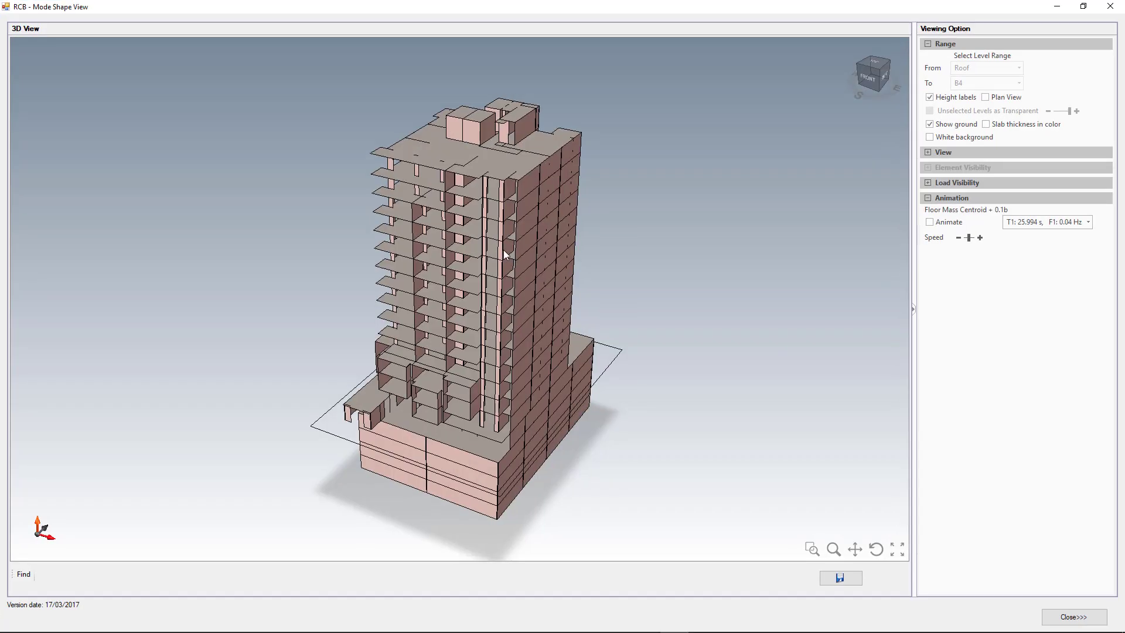
middle_drag(603, 265, 463, 266)
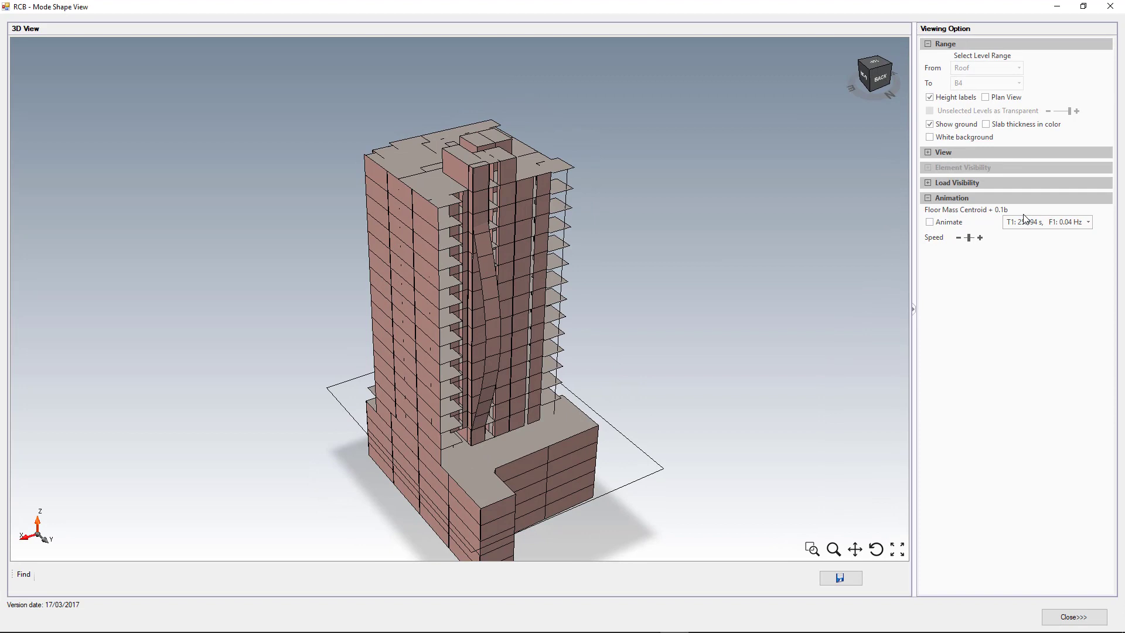
- Animate the first mode shape (T1), look through the list of modes, and close the mode shape view
click(1052, 222)
click(1026, 235)
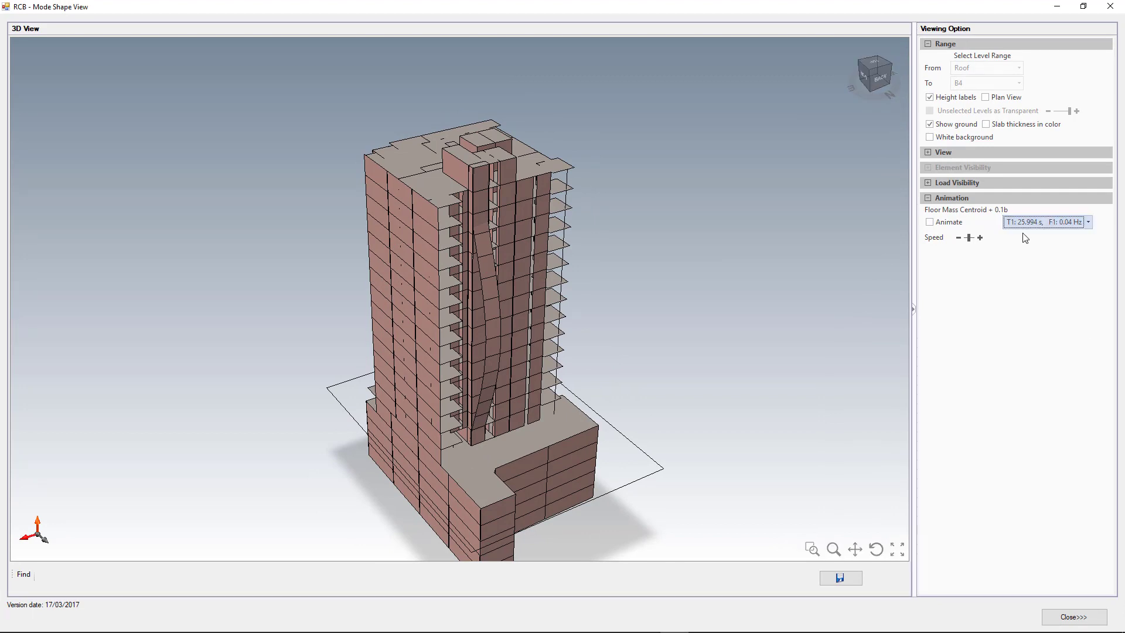
click(947, 225)
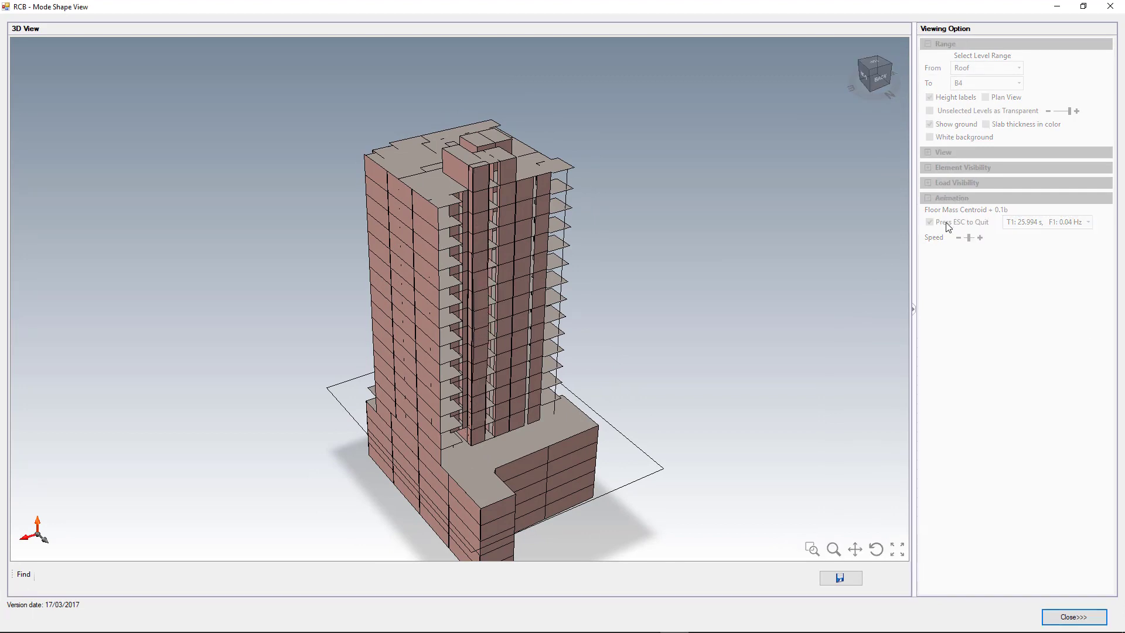
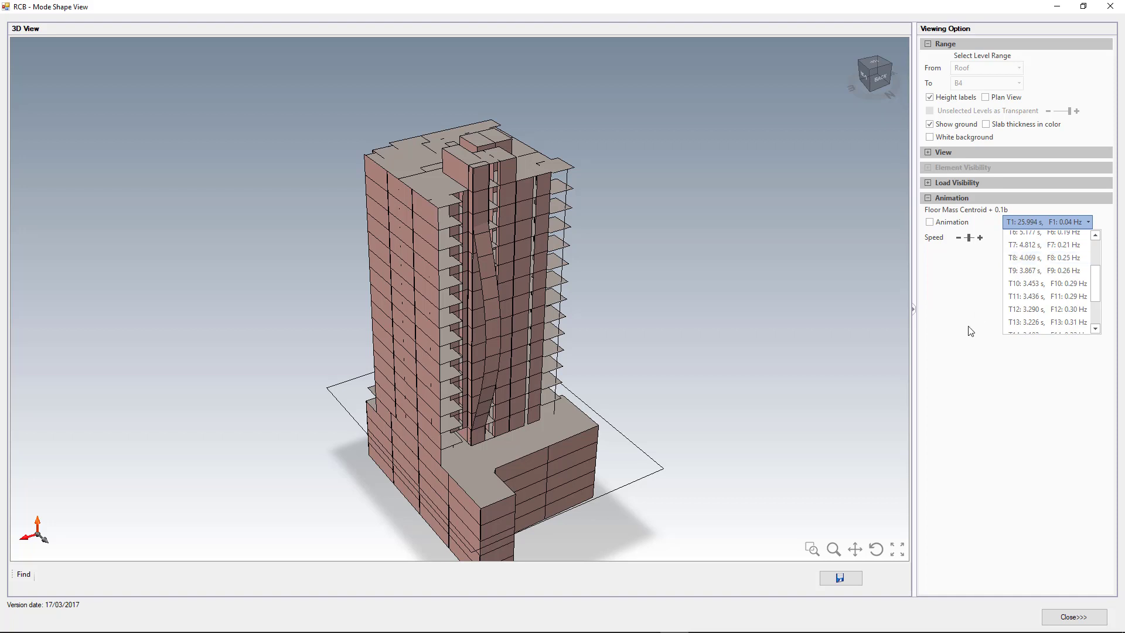
click(969, 329)
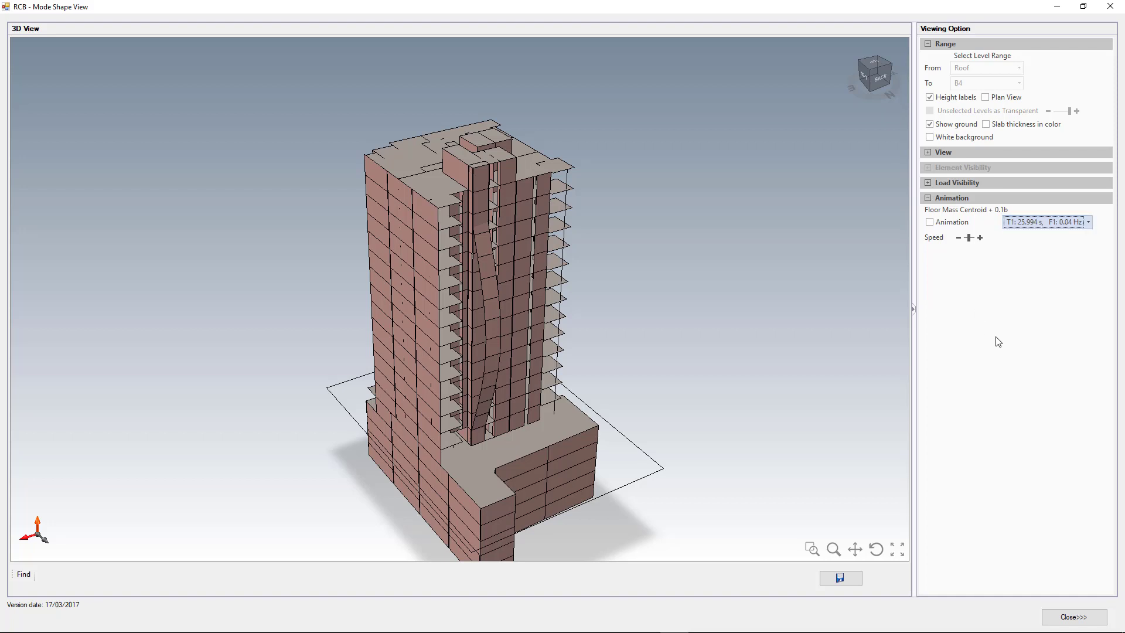
click(1073, 618)
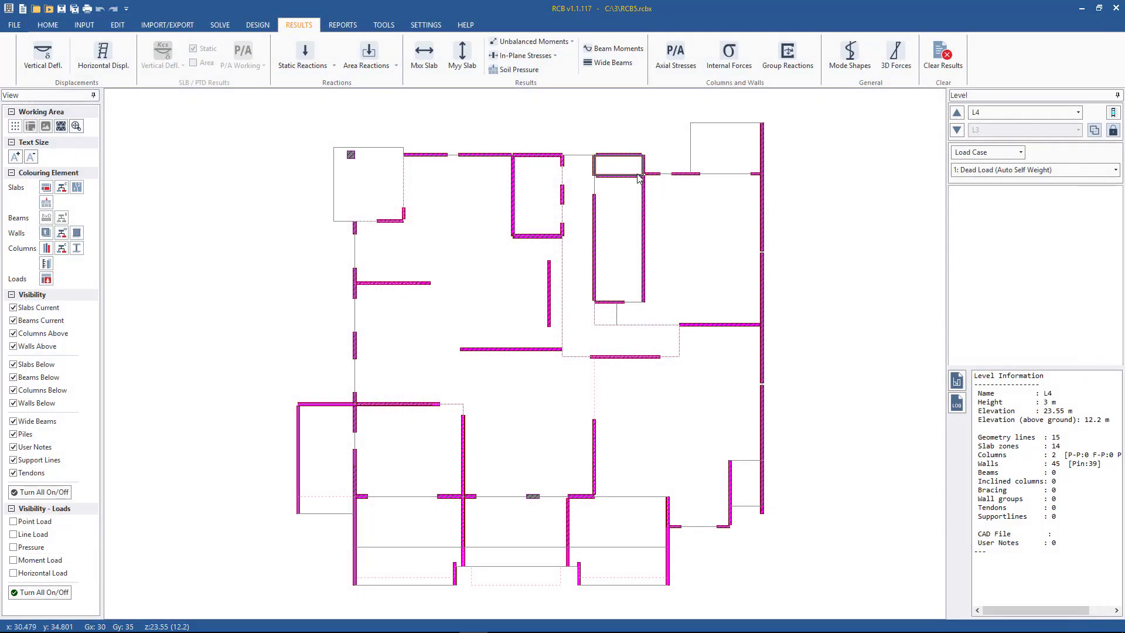
- Open the Frequencies Only report and examine the table of periods and the total mass participation factors
click(343, 26)
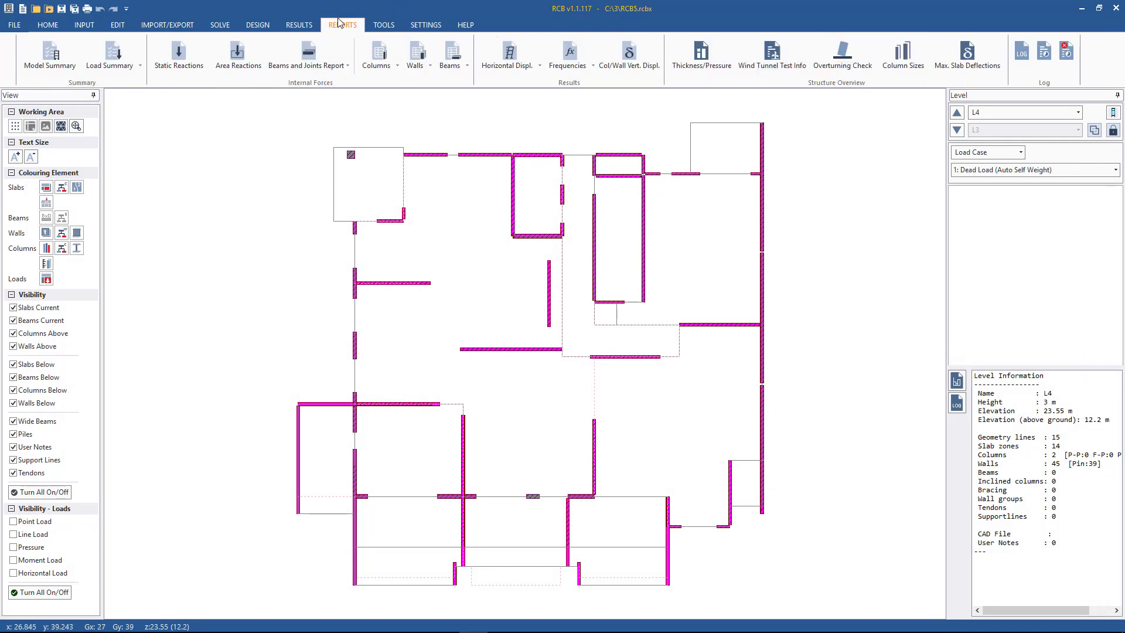
click(568, 61)
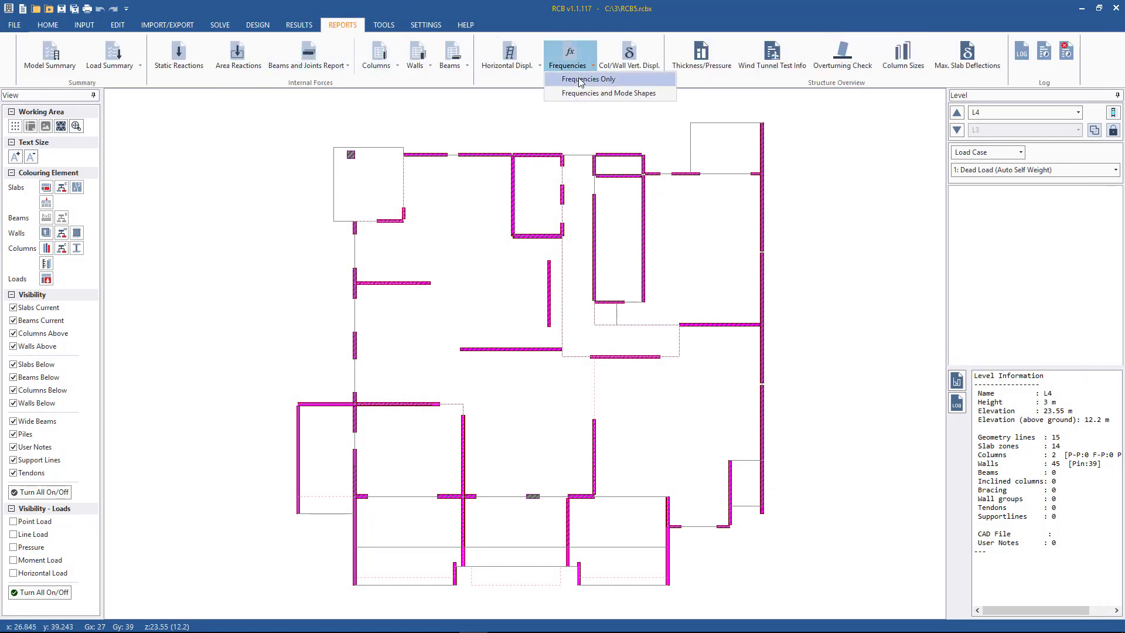
click(580, 80)
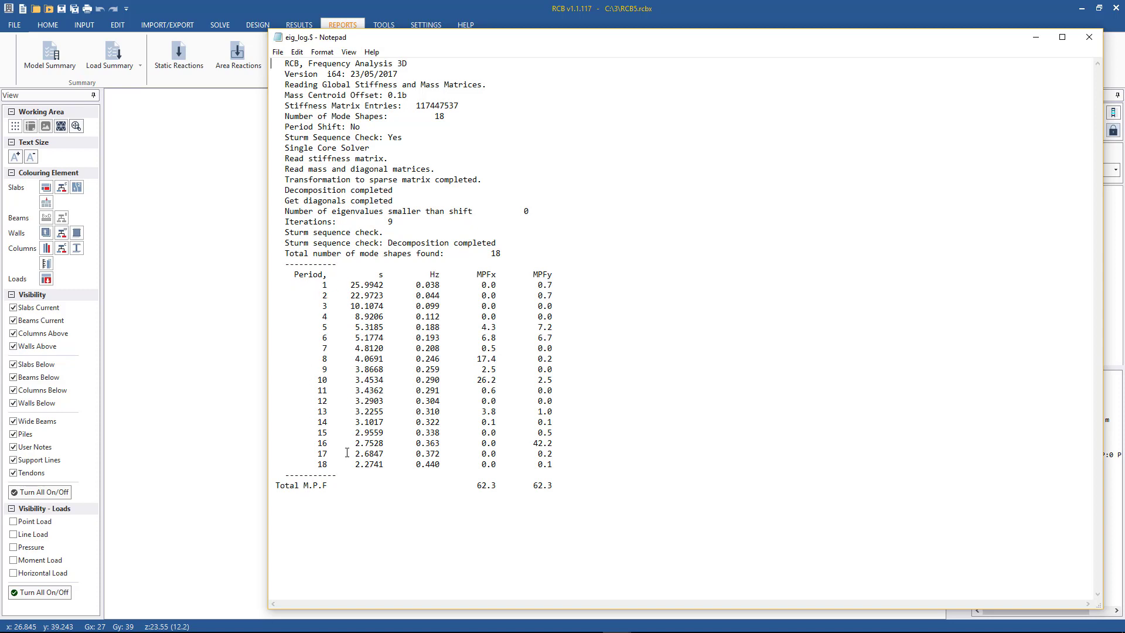
drag(582, 460, 268, 285)
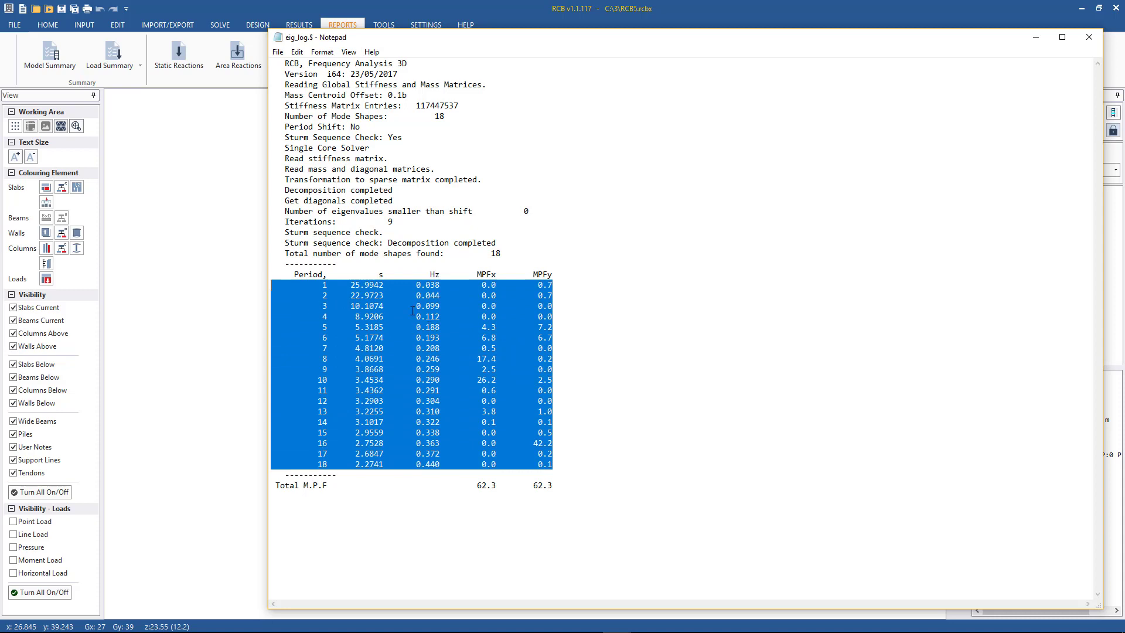
key(Left)
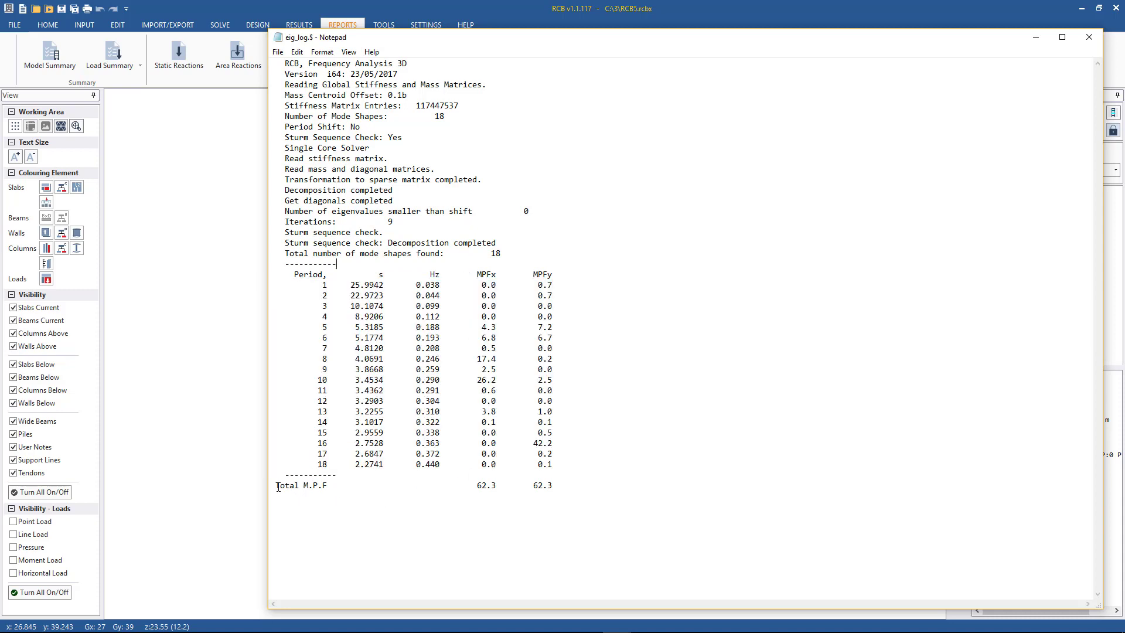
drag(276, 485, 559, 487)
click(479, 498)
- Examine the period and mass participation factors of mode 1 and mode 8 in the frequency log
drag(559, 285, 481, 285)
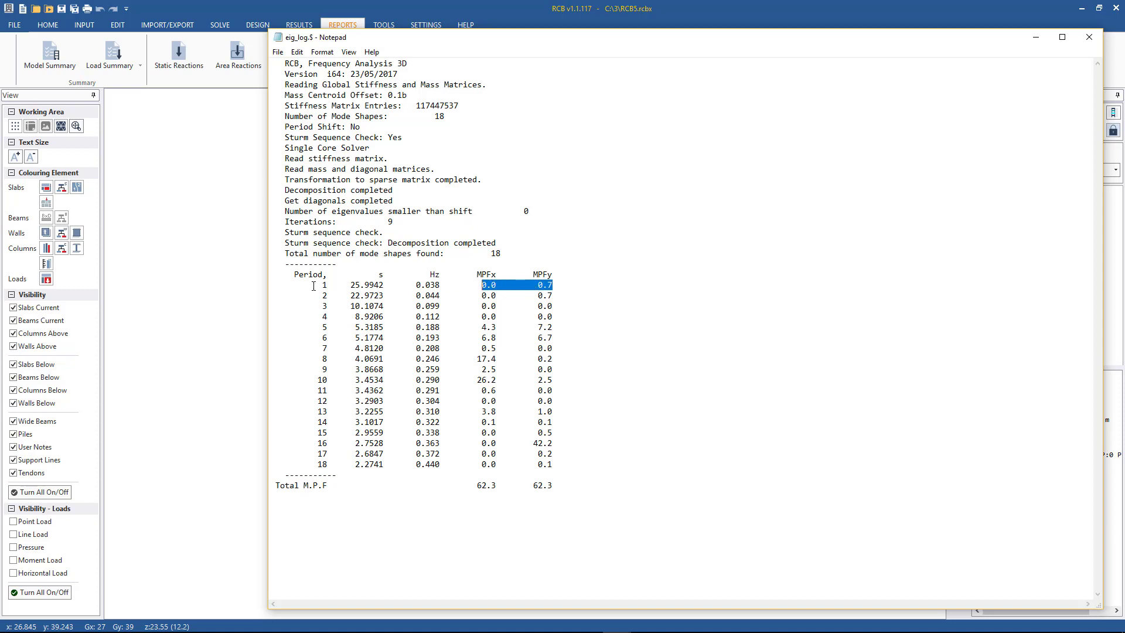
drag(313, 286, 549, 285)
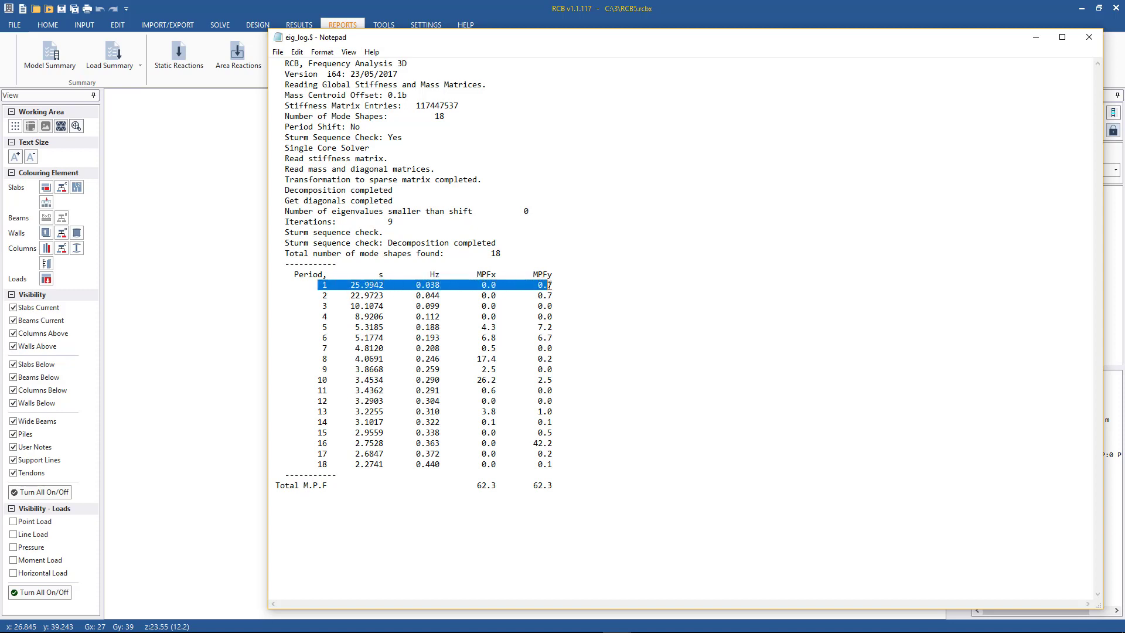
click(534, 265)
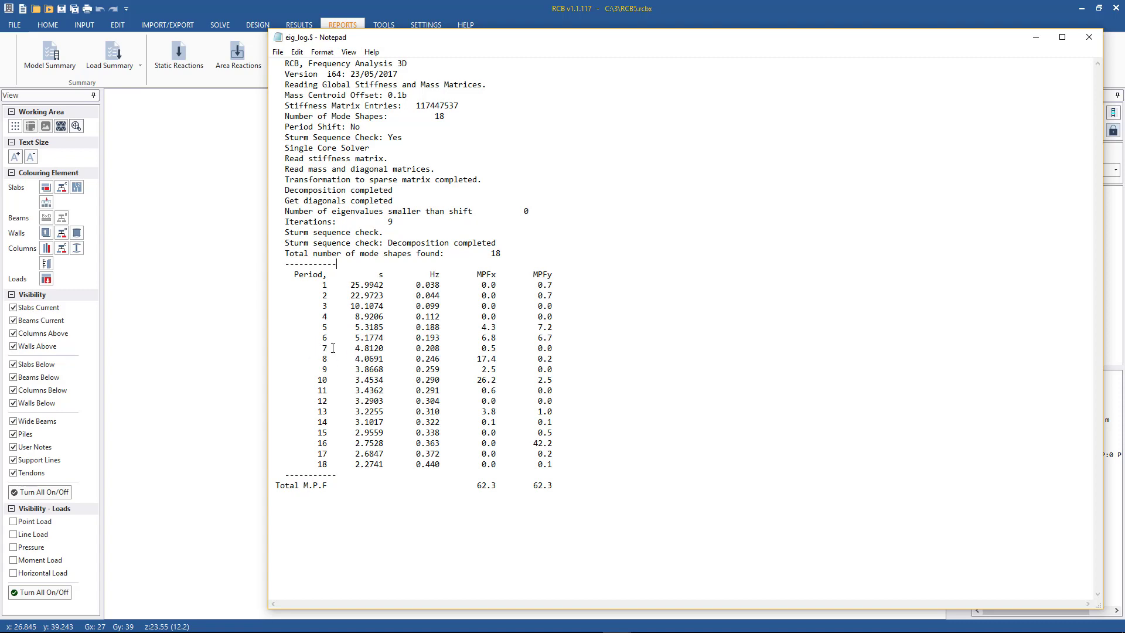
drag(327, 359, 473, 359)
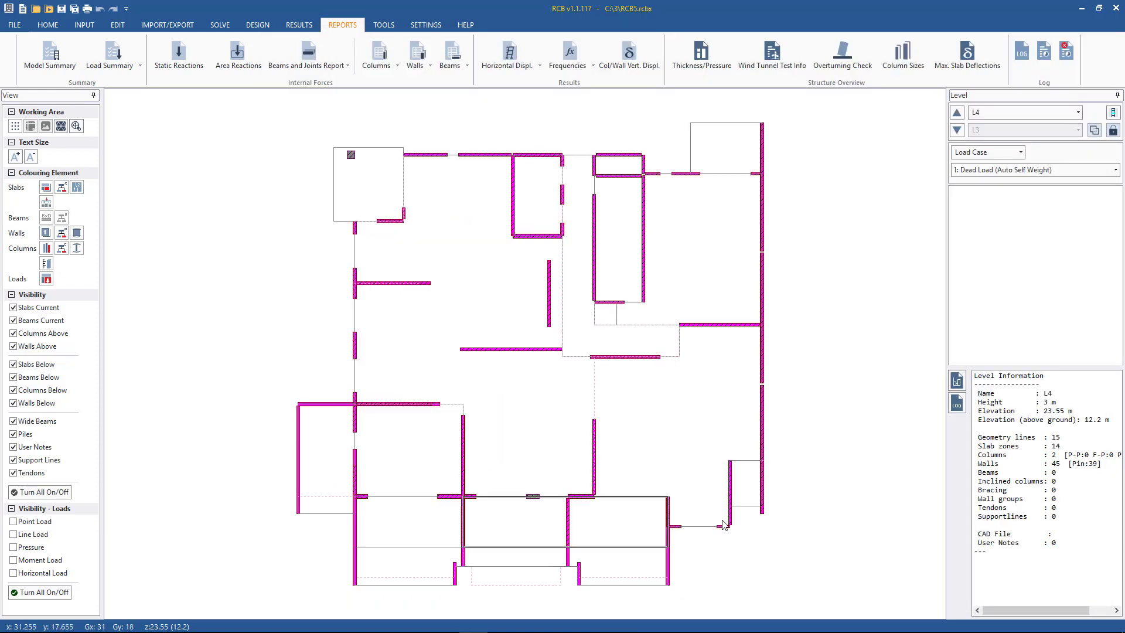
- Reopen the frequency log, check the mass participation row of mode 16, and minimize the log
mouse_move(616, 620)
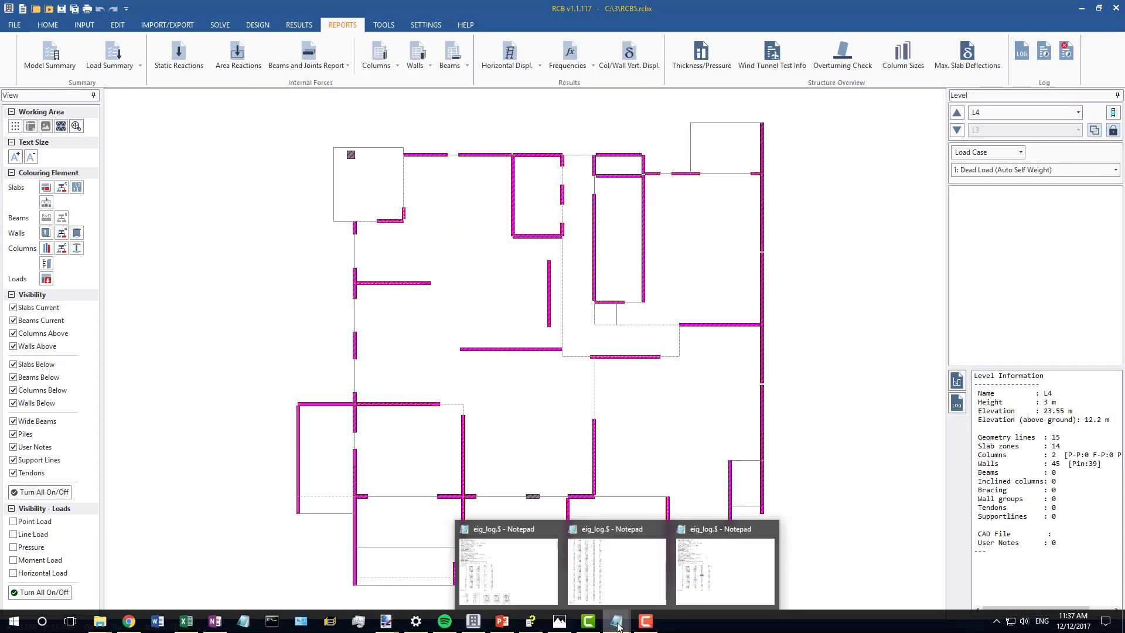
click(715, 582)
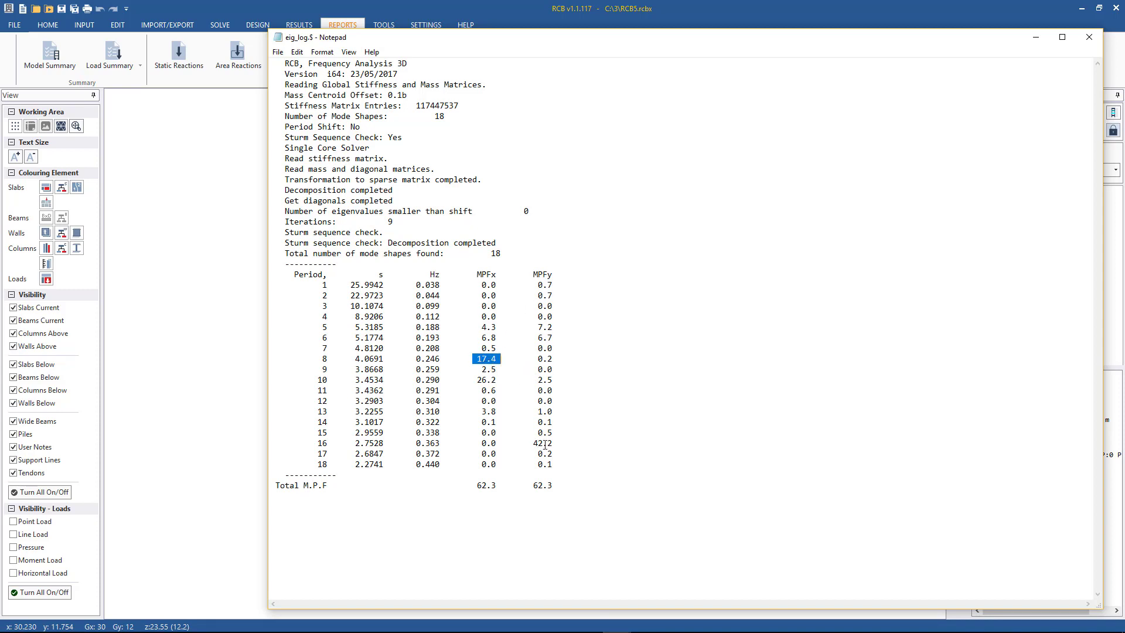
drag(552, 444, 318, 443)
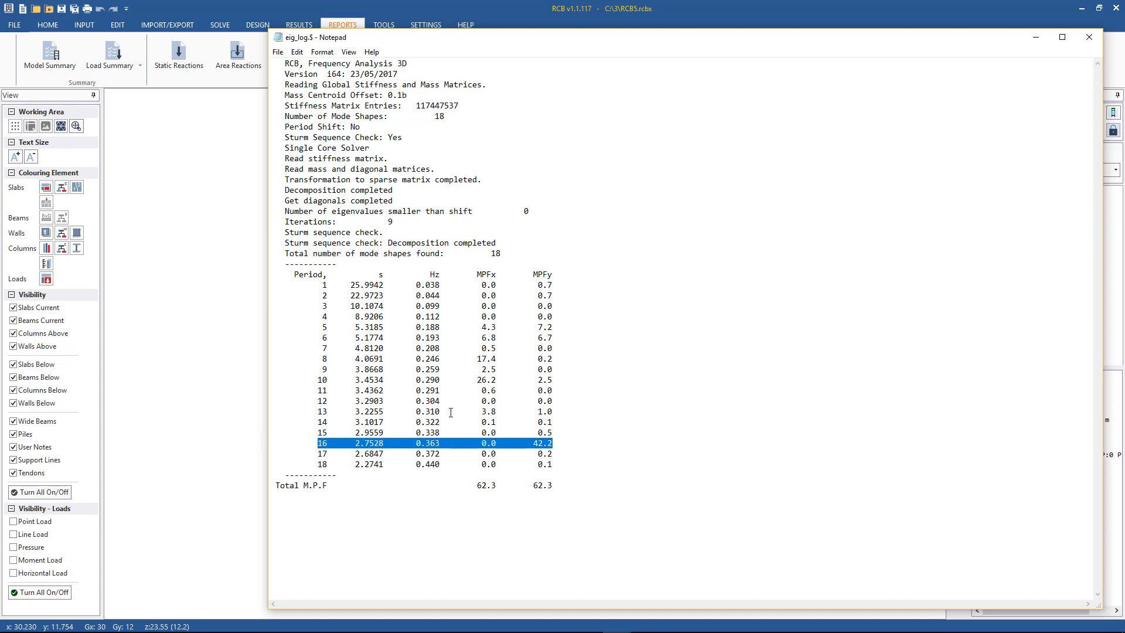
click(1035, 37)
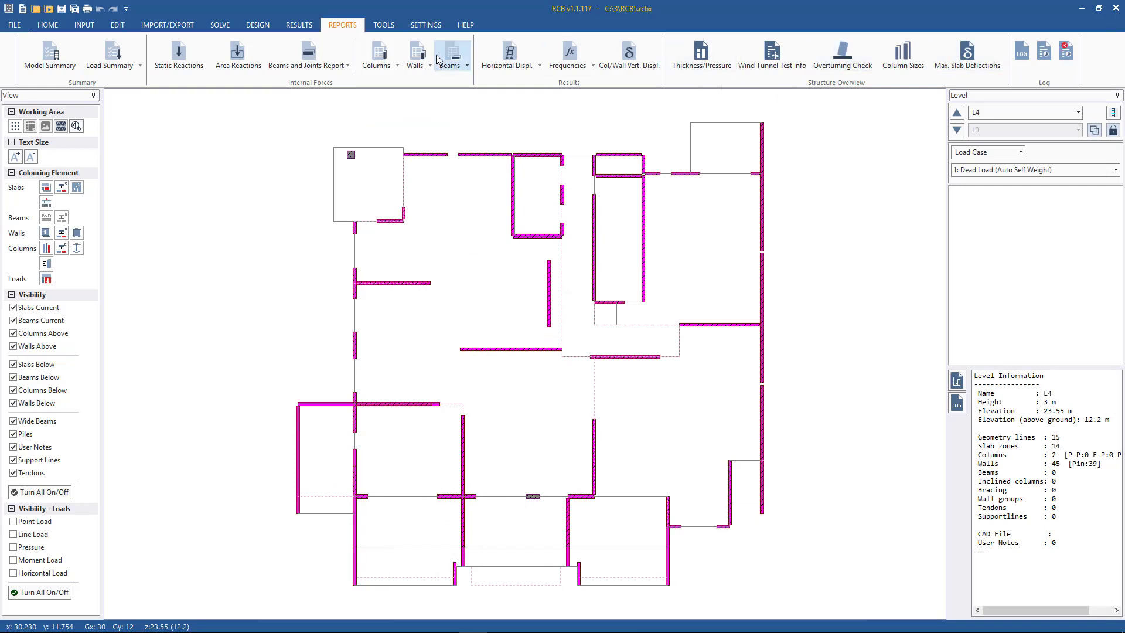
- Open the mode shape view, enlarge its window, and turn the building model to the top view
click(391, 26)
click(305, 26)
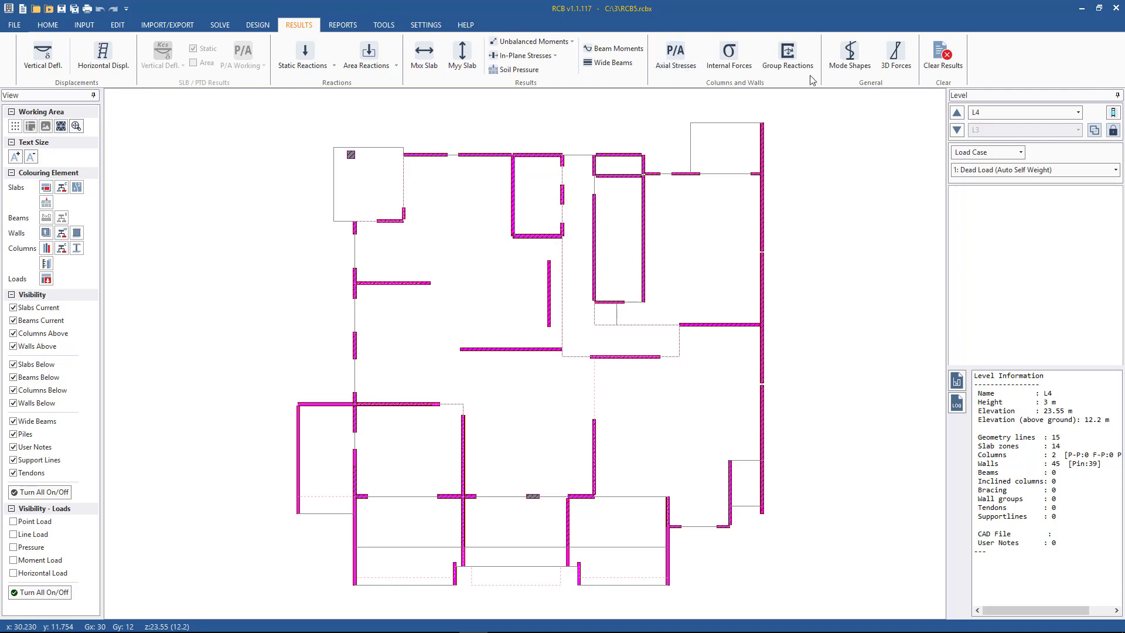
click(845, 64)
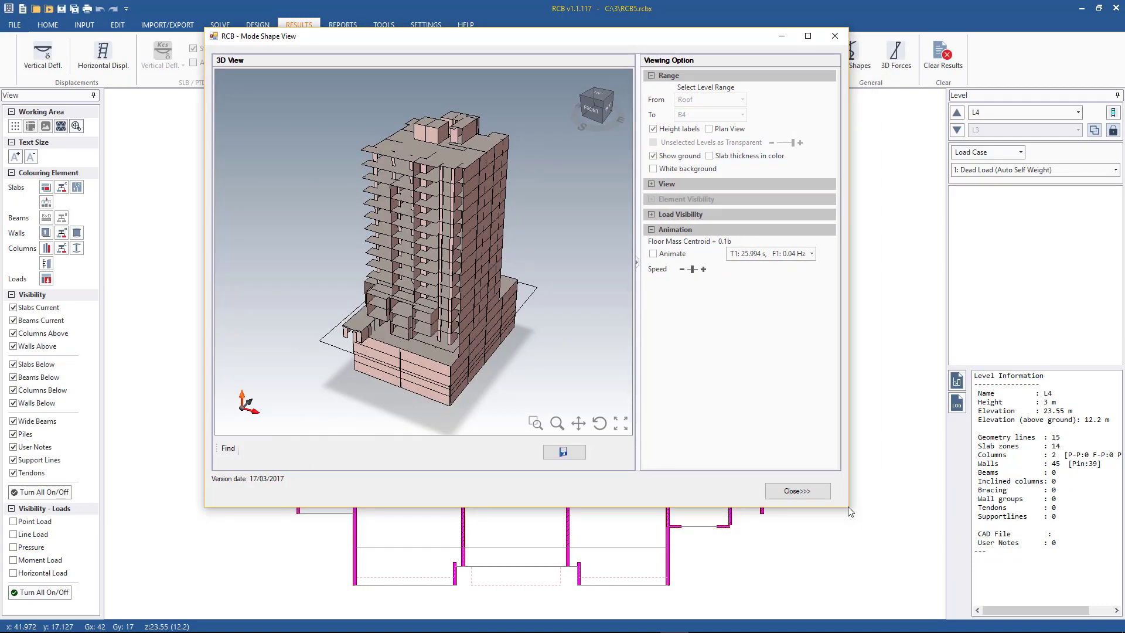
drag(845, 506, 951, 586)
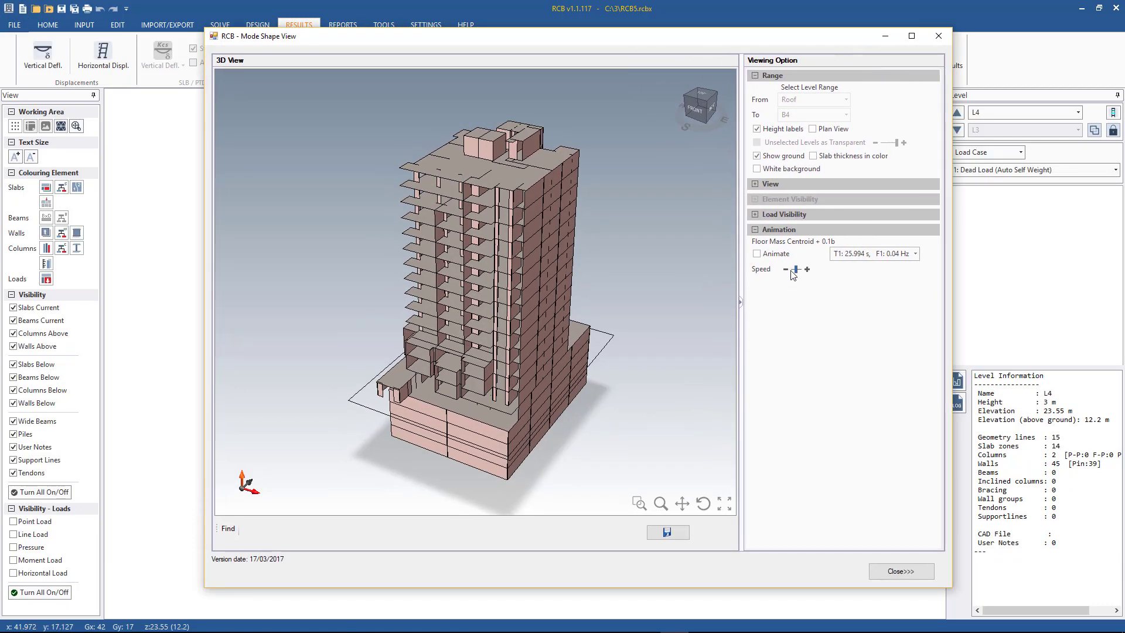
click(698, 95)
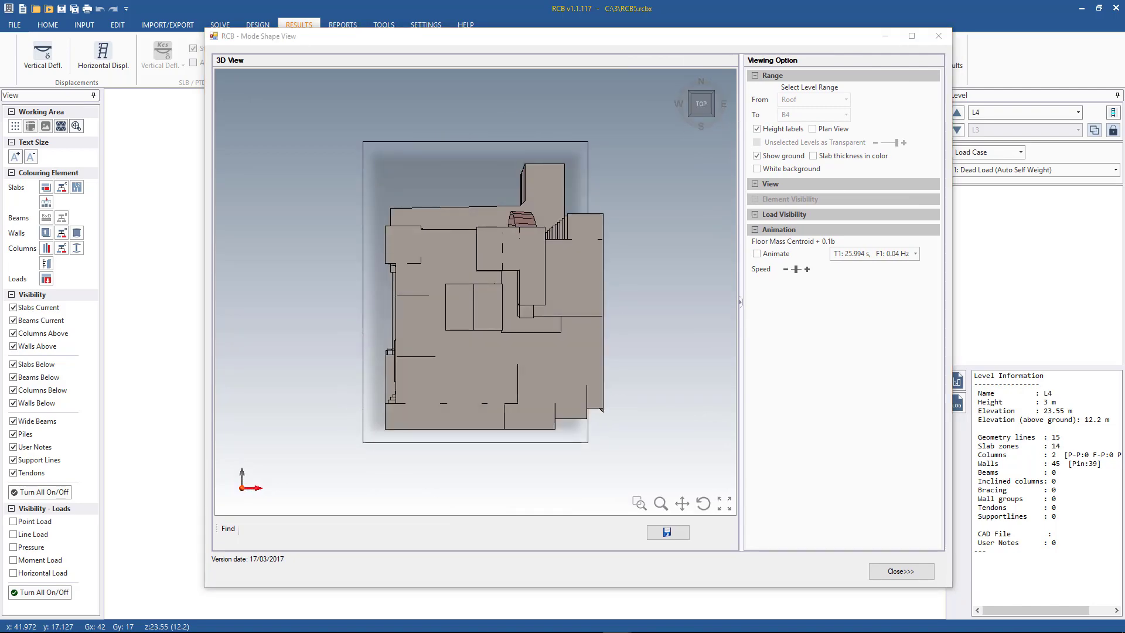
- Animate mode shape T8 in the top view, watch the floor movement, and stop the animation
click(887, 259)
click(871, 357)
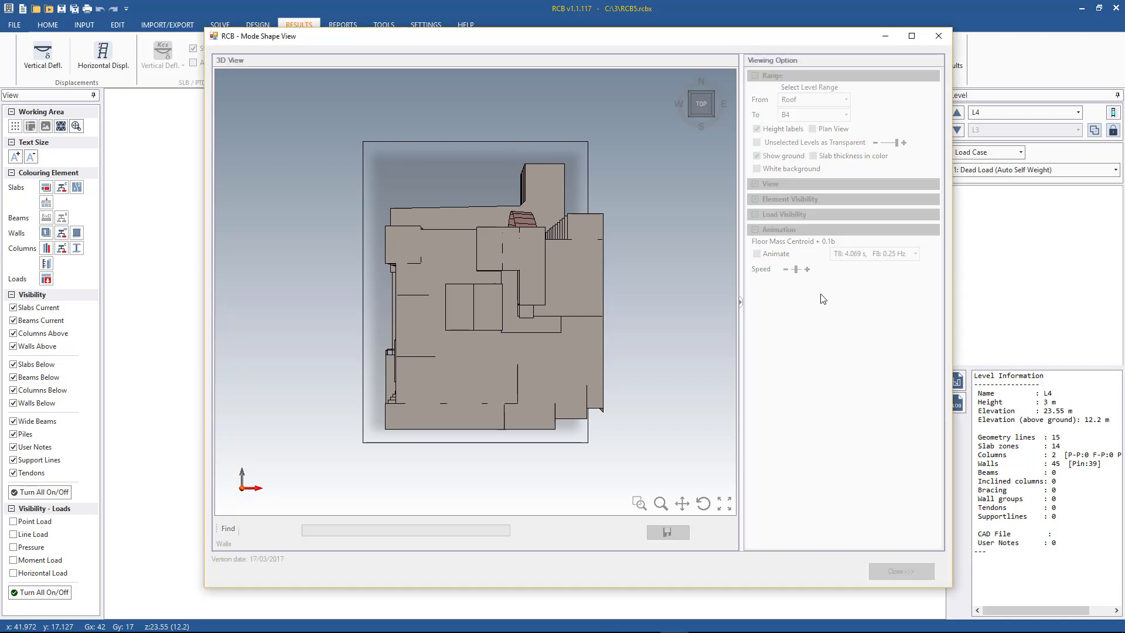
click(770, 255)
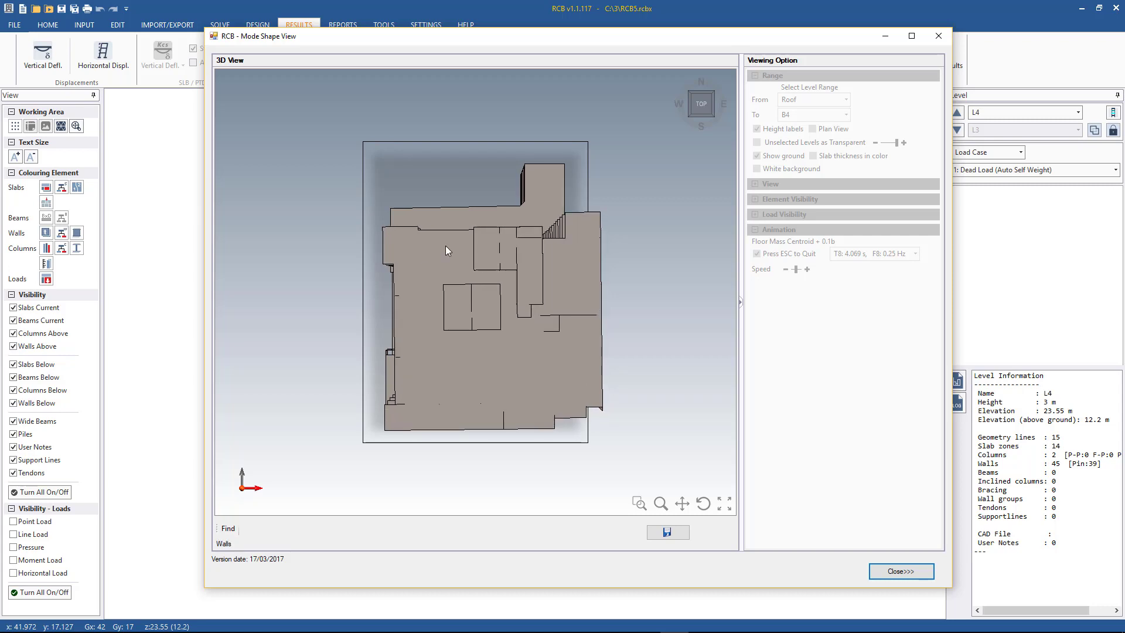
key(Escape)
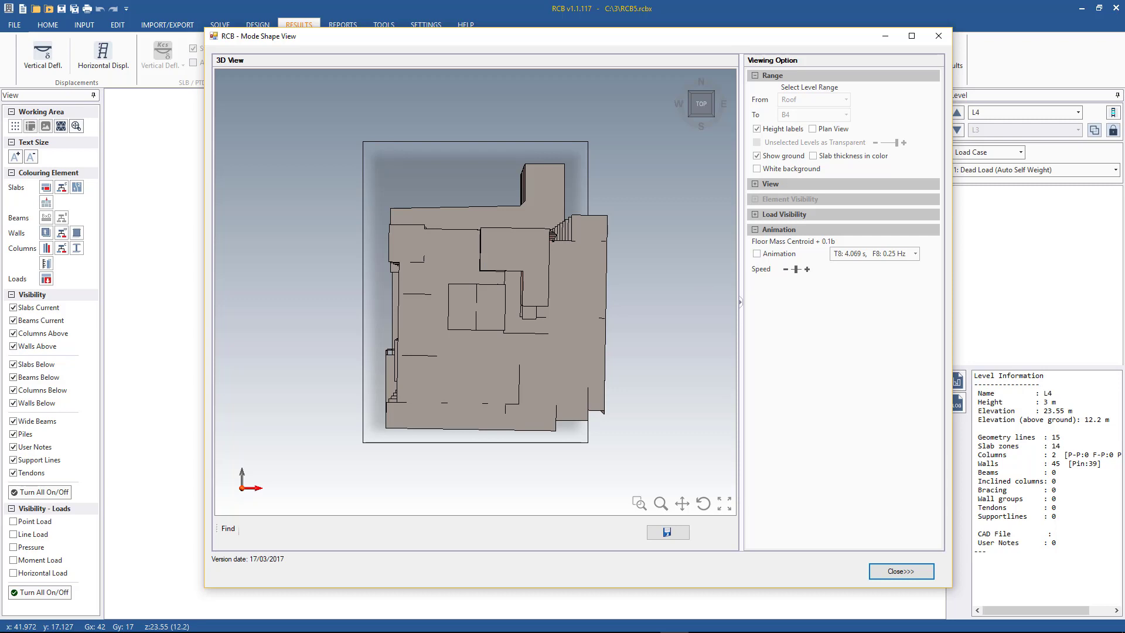
- Animate mode shape T16 in the top view, stop the animation, and close the mode shape view
click(846, 254)
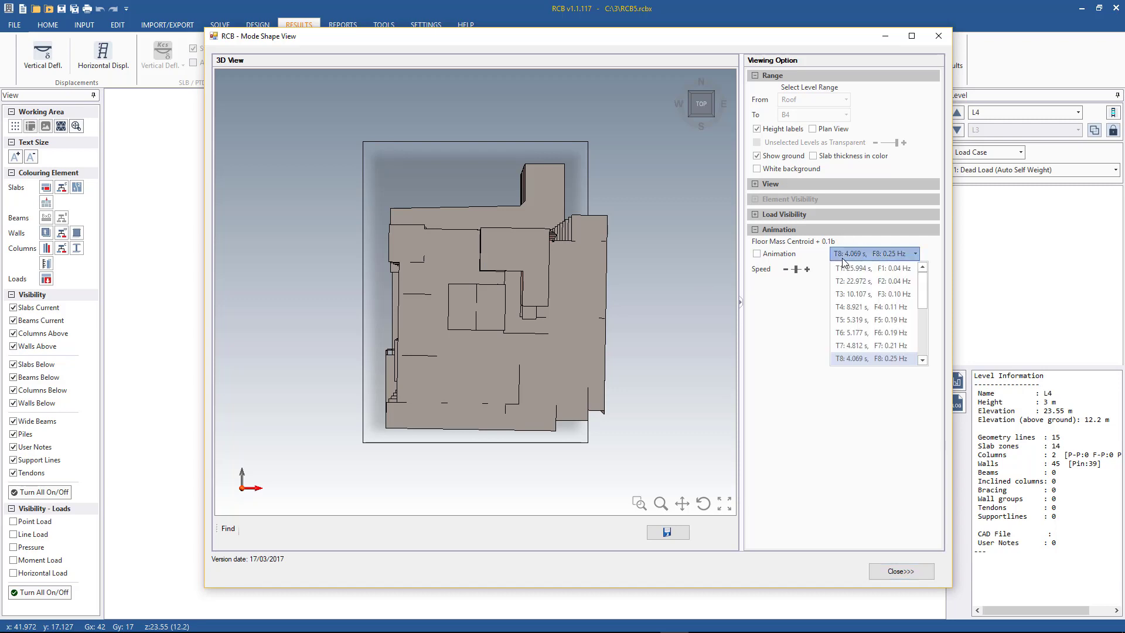
scroll(904, 340, down, 3)
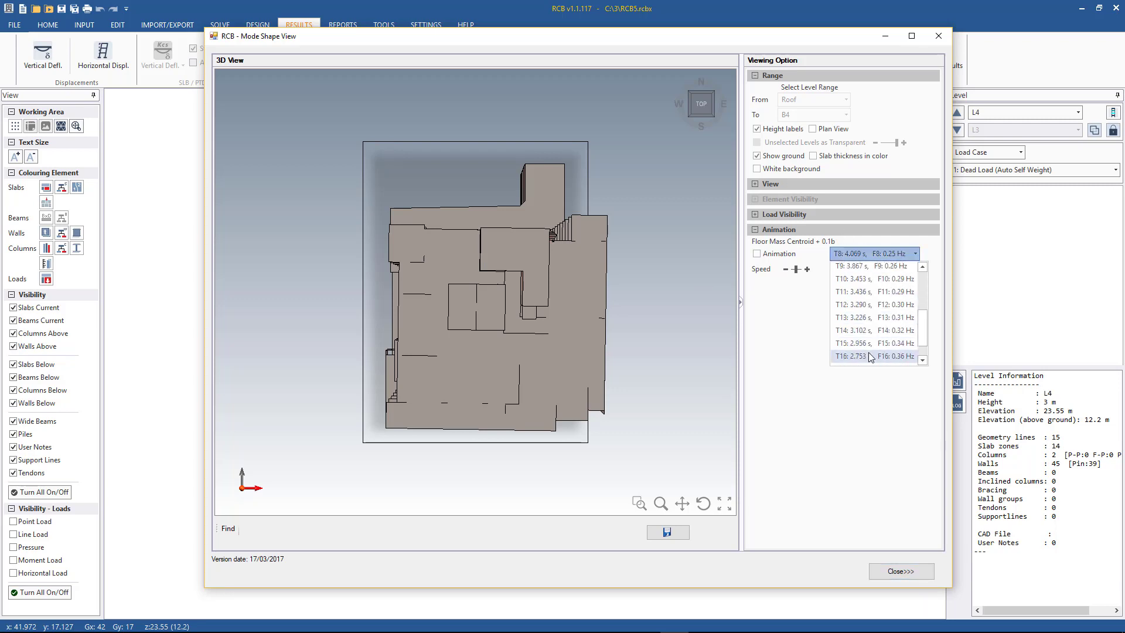
click(871, 355)
click(781, 260)
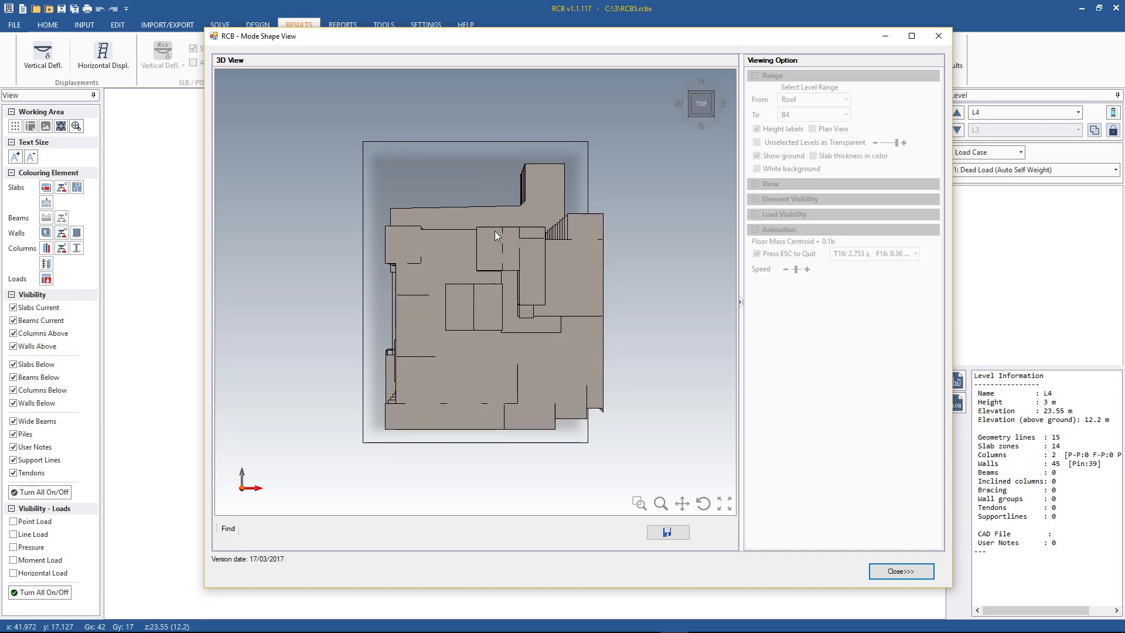
click(670, 179)
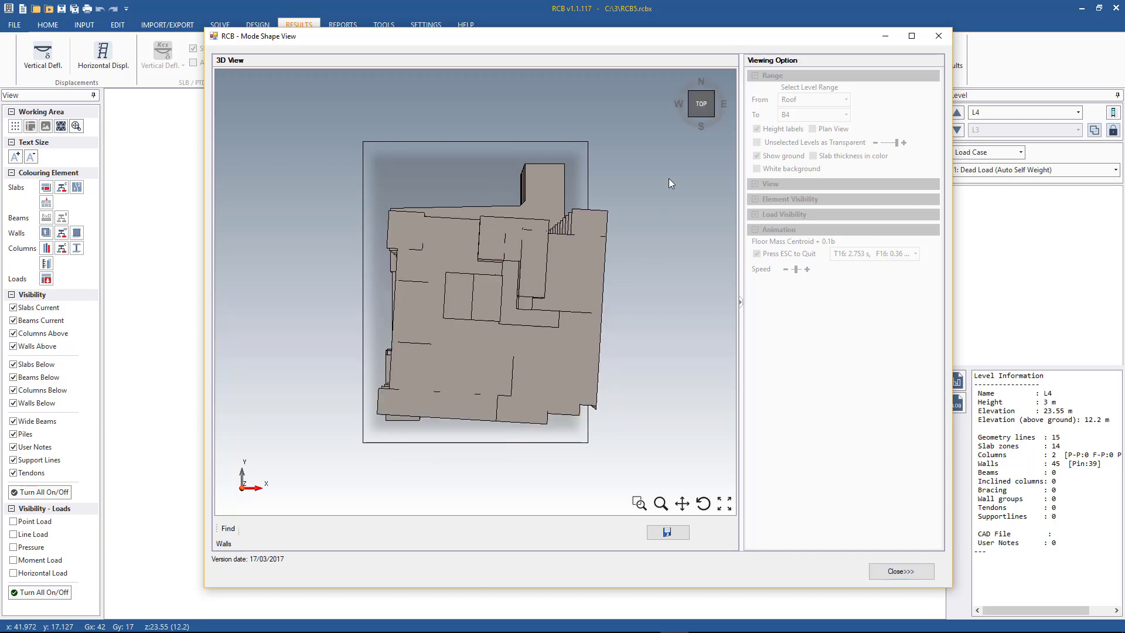
key(Escape)
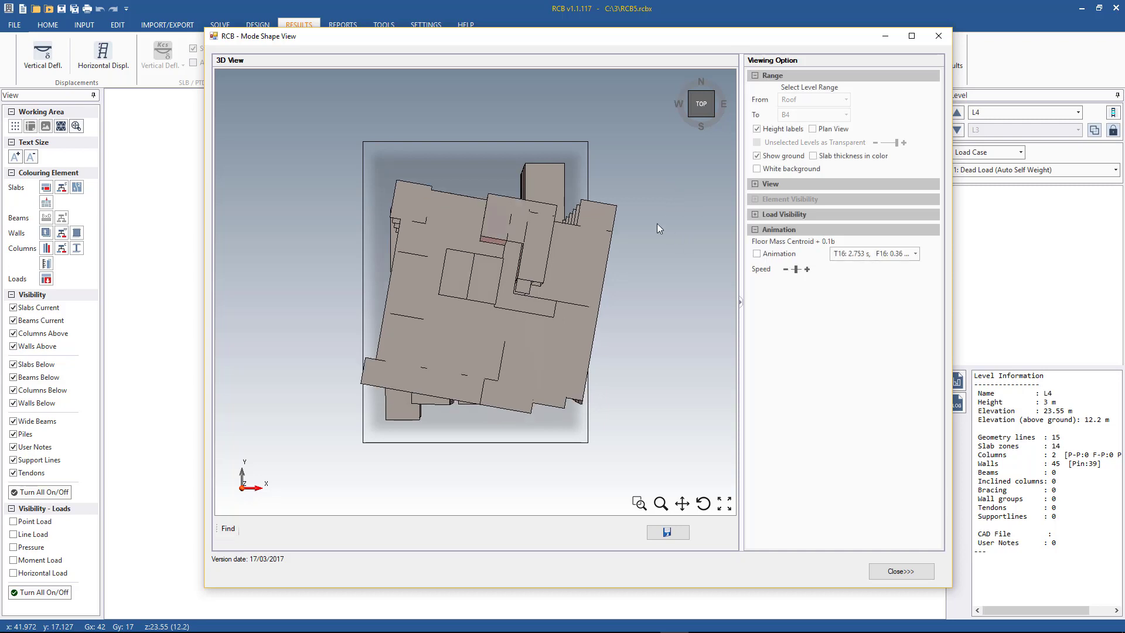
click(901, 571)
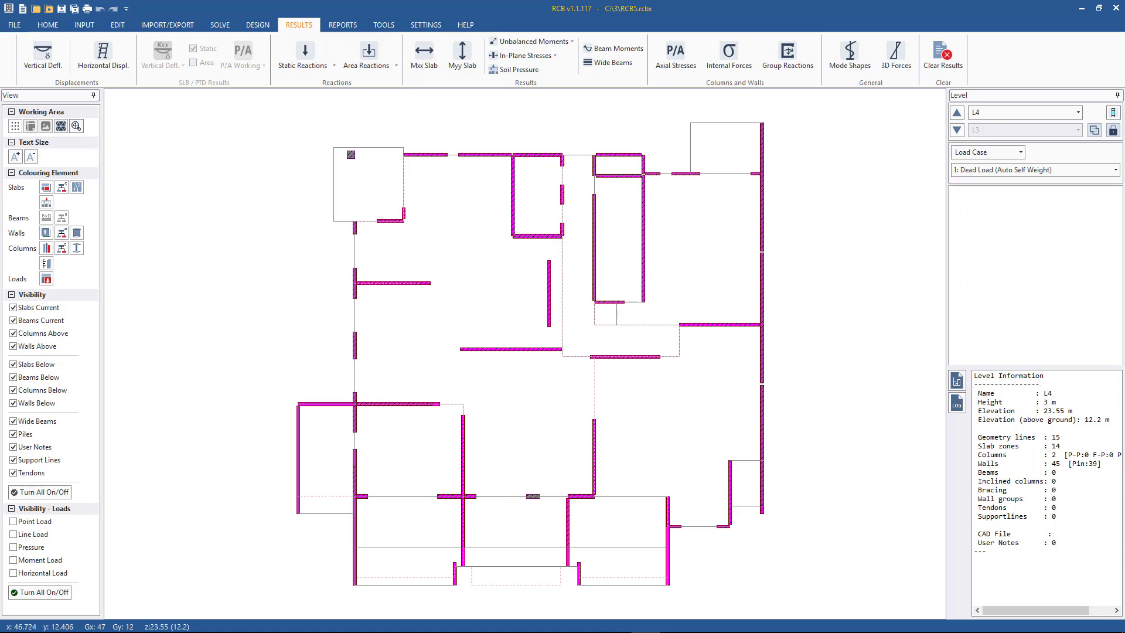
- Bring back the frequency log and examine the Total M.P.F values for both directions
click(684, 241)
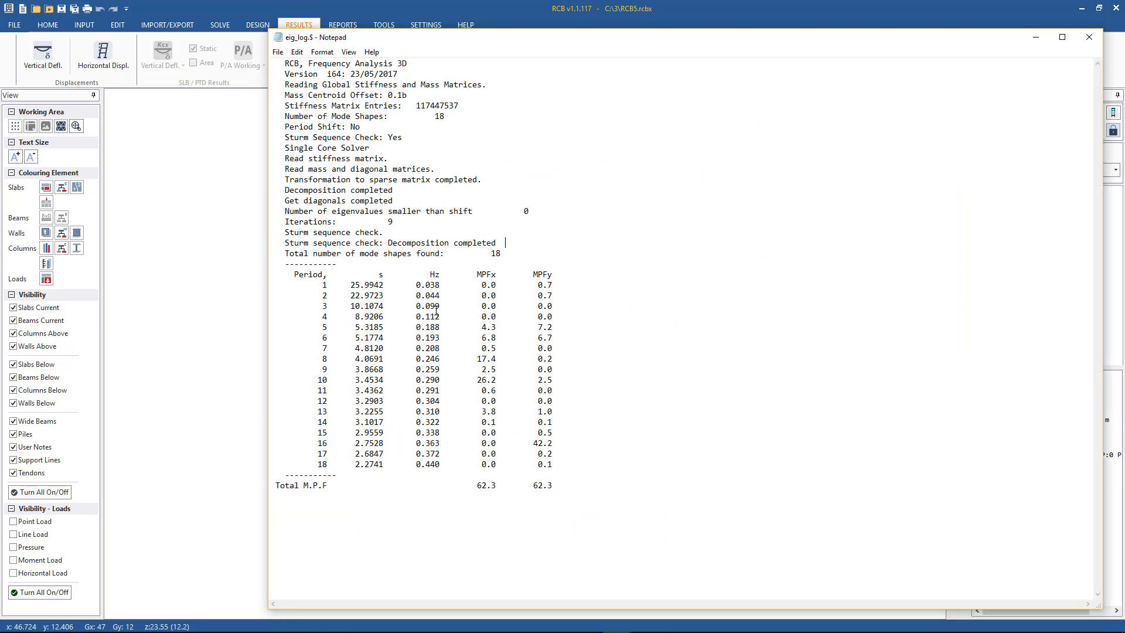
drag(553, 485, 270, 486)
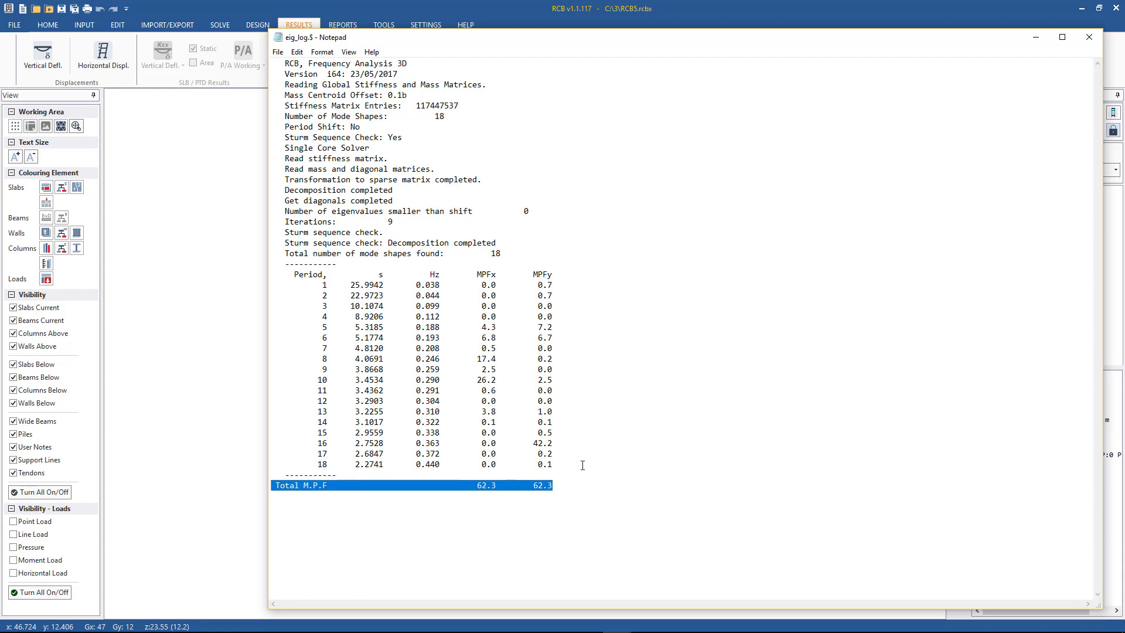
mouse_move(552, 484)
mouse_down()
mouse_move(472, 485)
mouse_move(557, 485)
mouse_up()
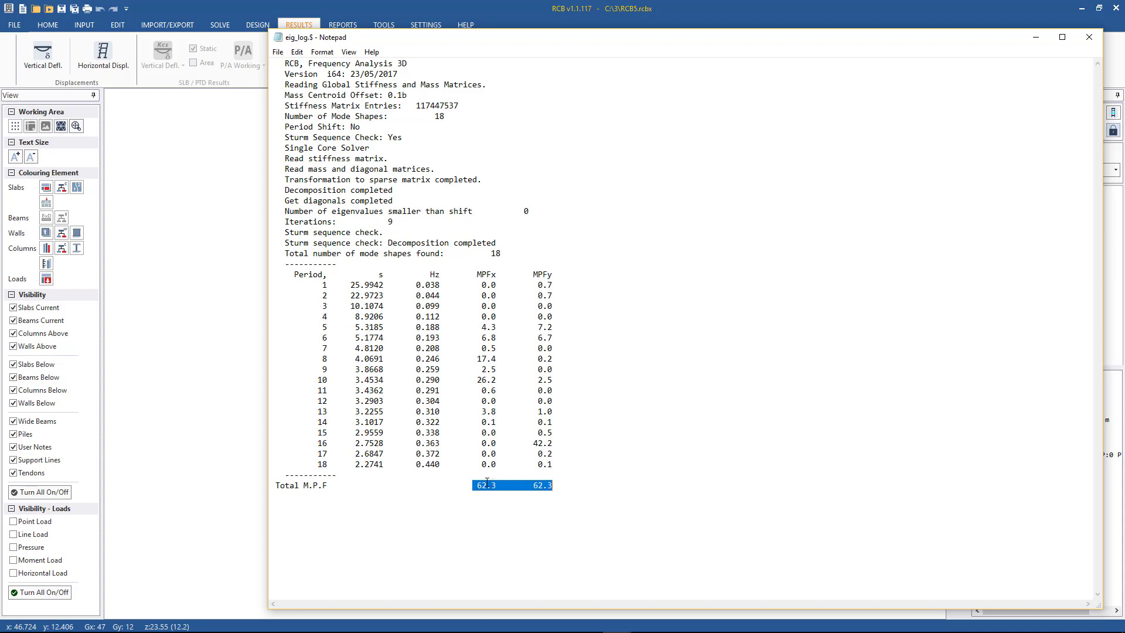
drag(473, 485, 557, 483)
click(514, 471)
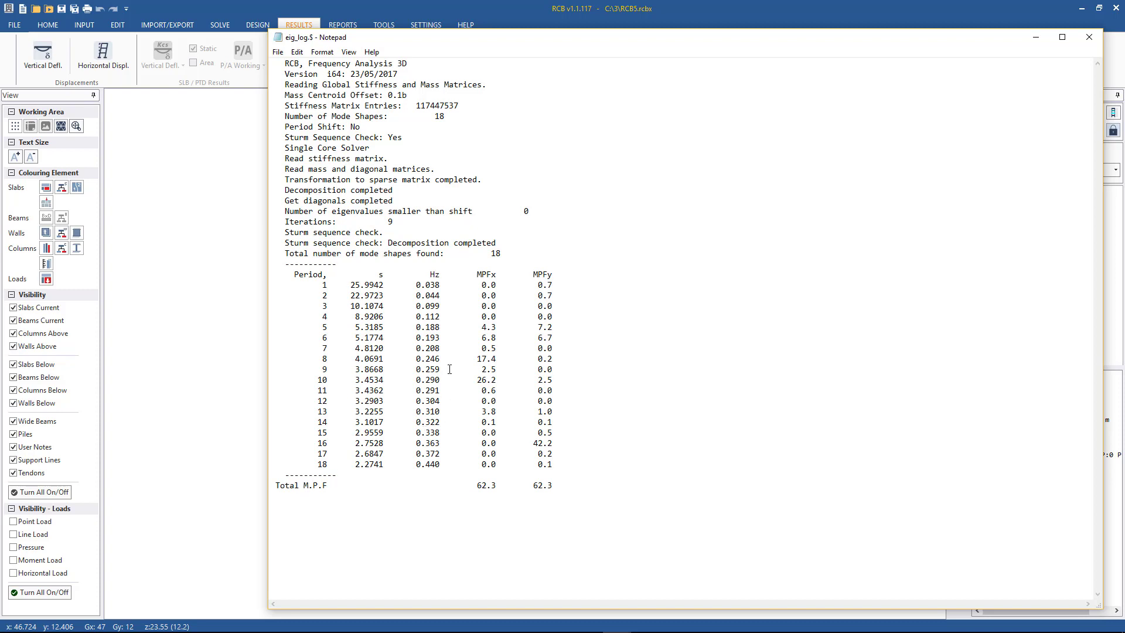
- Highlight the mode 8 row in the frequency log and examine its period and mass participation factors
drag(322, 359, 553, 358)
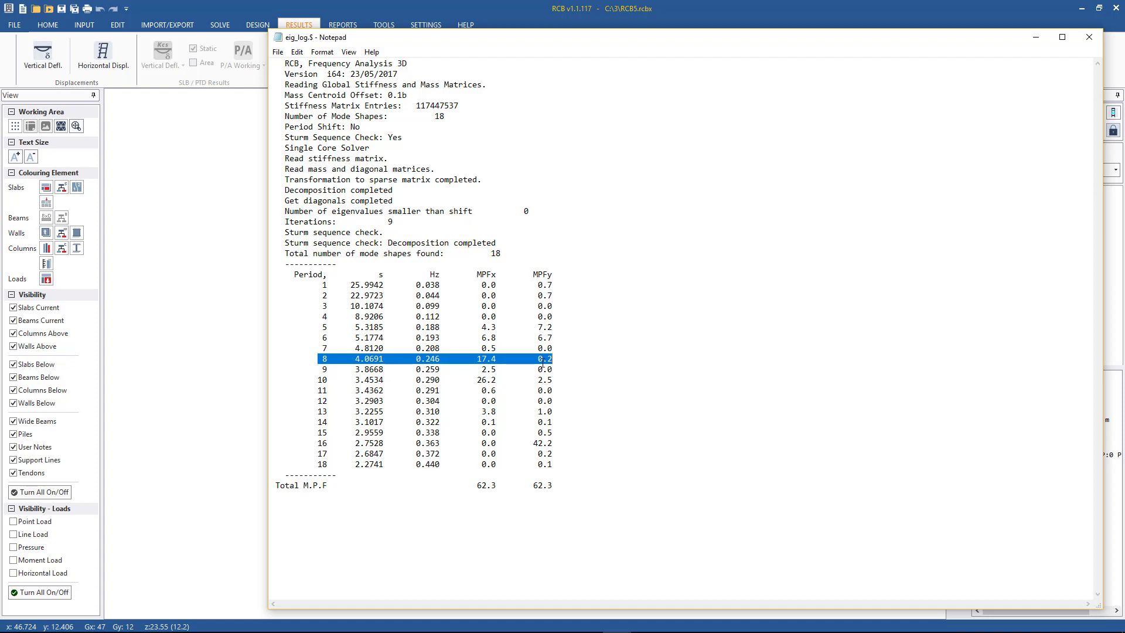
click(559, 360)
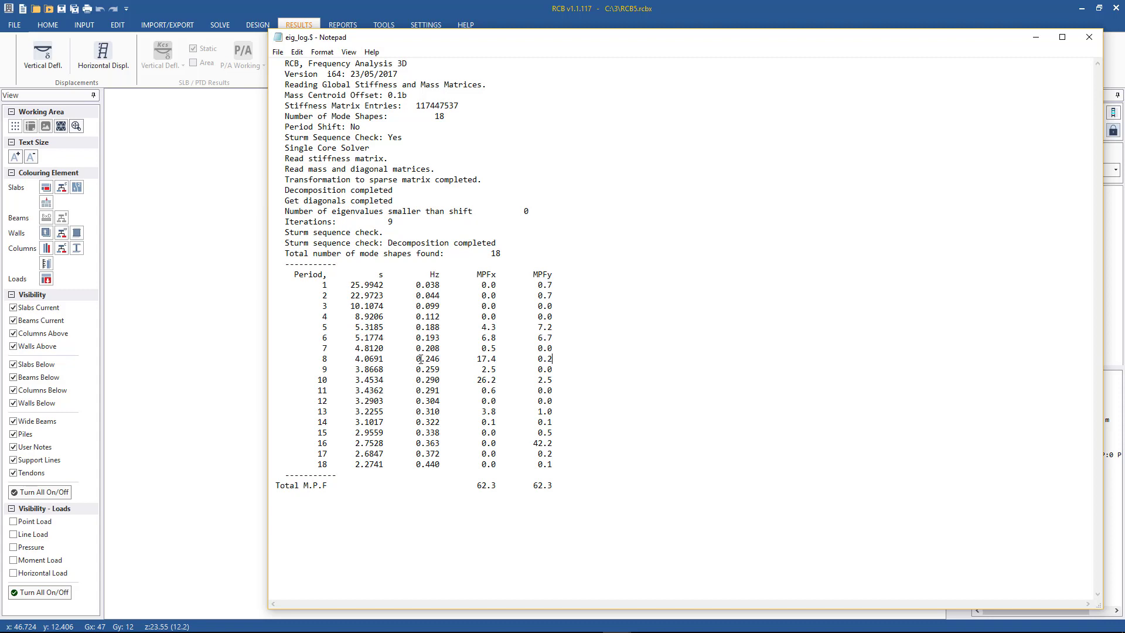
key(shift+Left)
key(shift+Left)
key(shift+Left)
key(shift+Left)
key(shift+Left)
key(shift+Left)
key(shift+Left)
key(shift+Left)
key(shift+Left)
key(shift+Left)
key(shift+Left)
key(shift+Left)
key(shift+Left)
key(shift+Left)
key(shift+Left)
key(shift+Left)
key(shift+Left)
key(shift+Left)
key(shift+Left)
key(shift+Left)
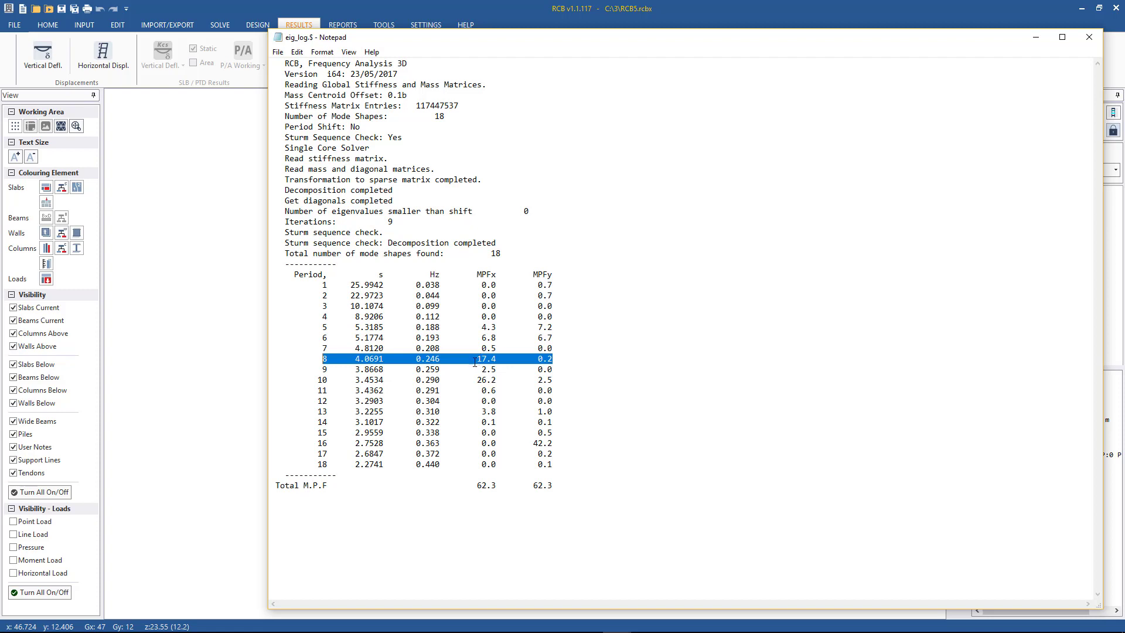
- Compare the mass participation rows of modes 10 and 16 with the Total M.P.F row, and close the log
drag(477, 358, 496, 380)
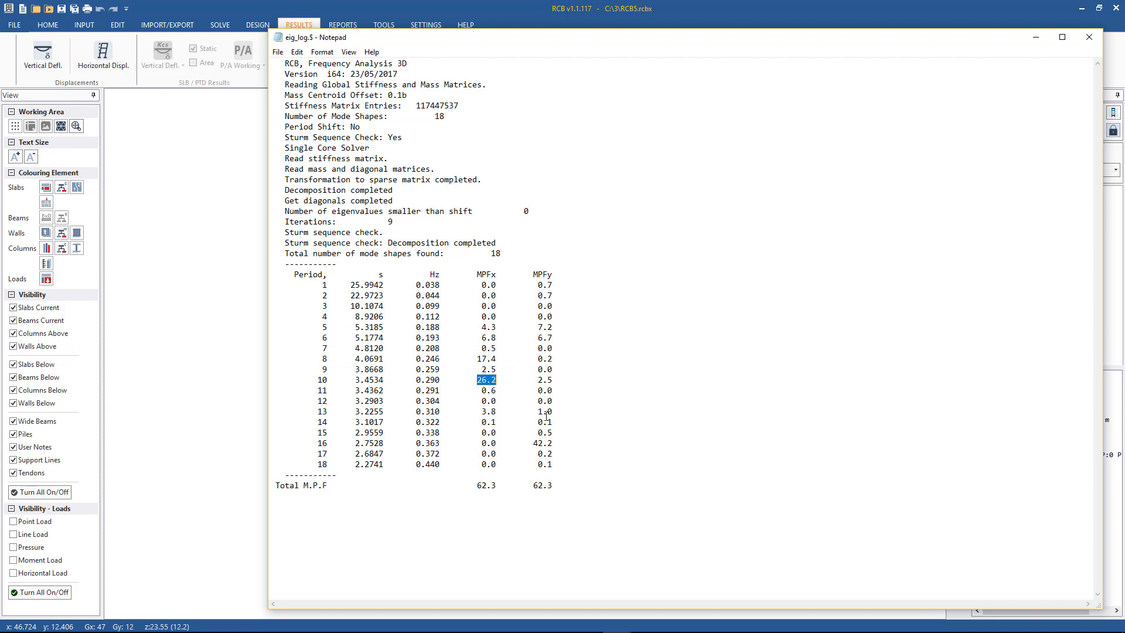
drag(554, 380, 318, 379)
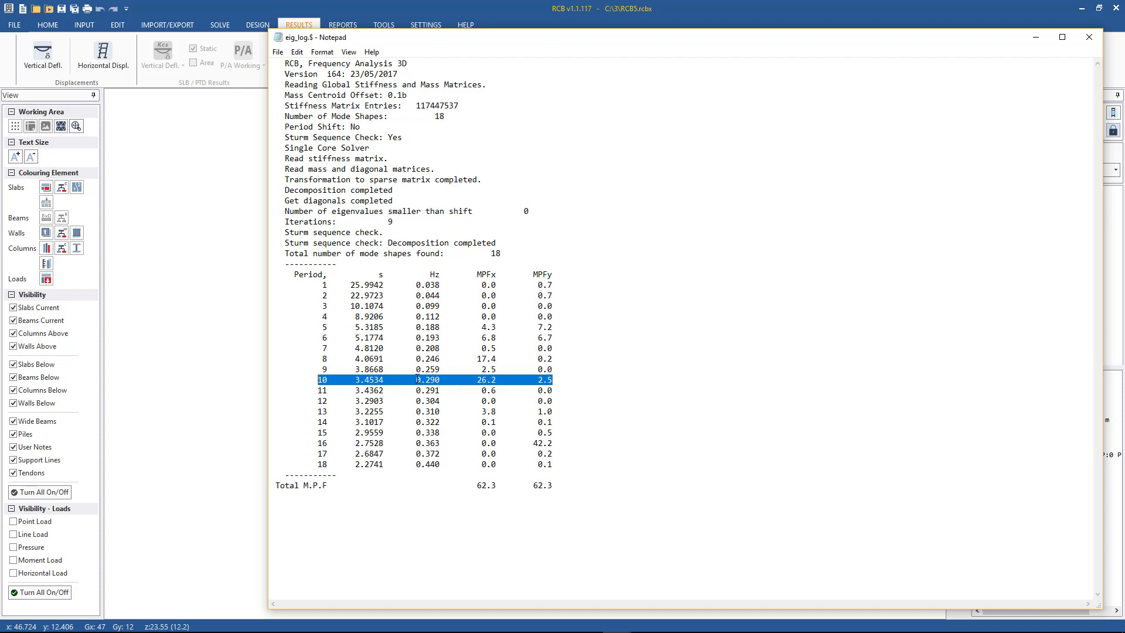
drag(554, 443, 316, 446)
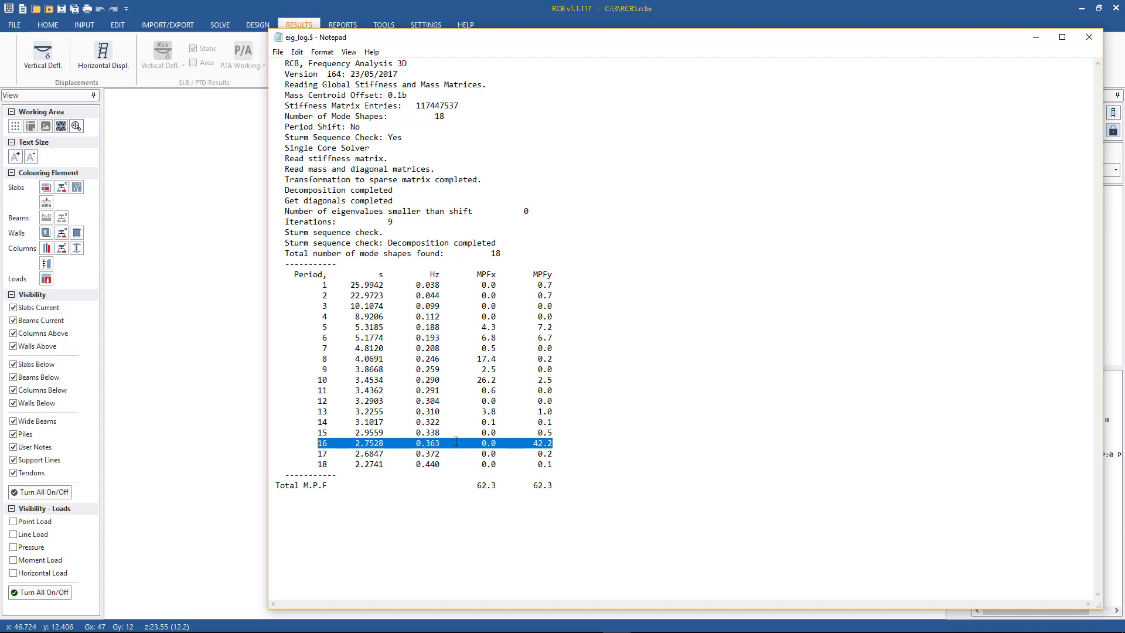
click(615, 210)
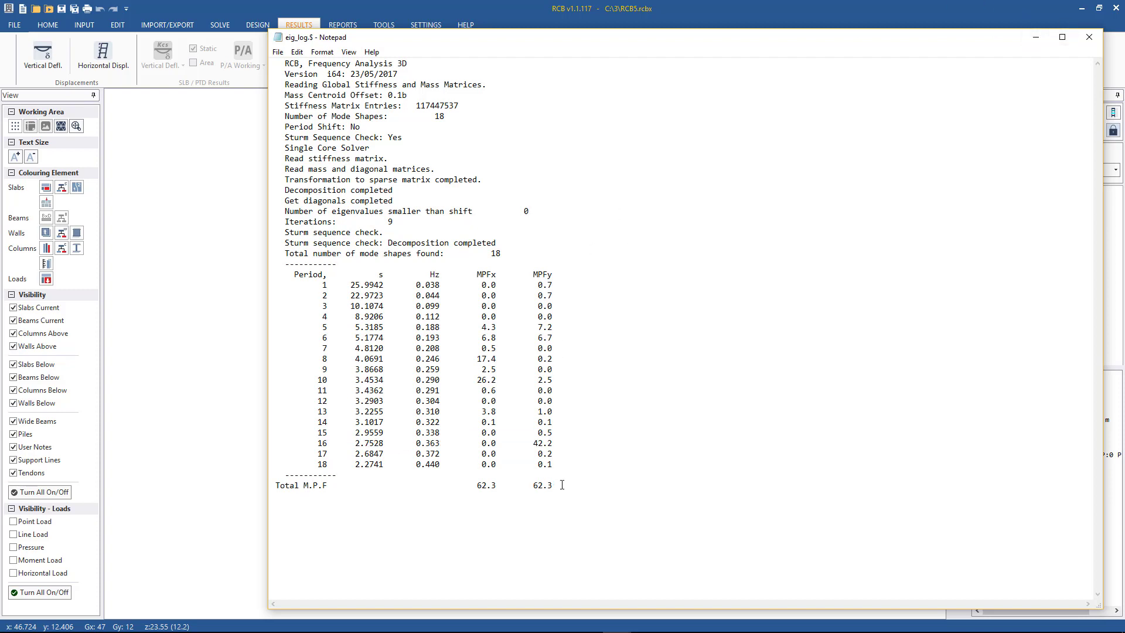
drag(559, 486, 273, 487)
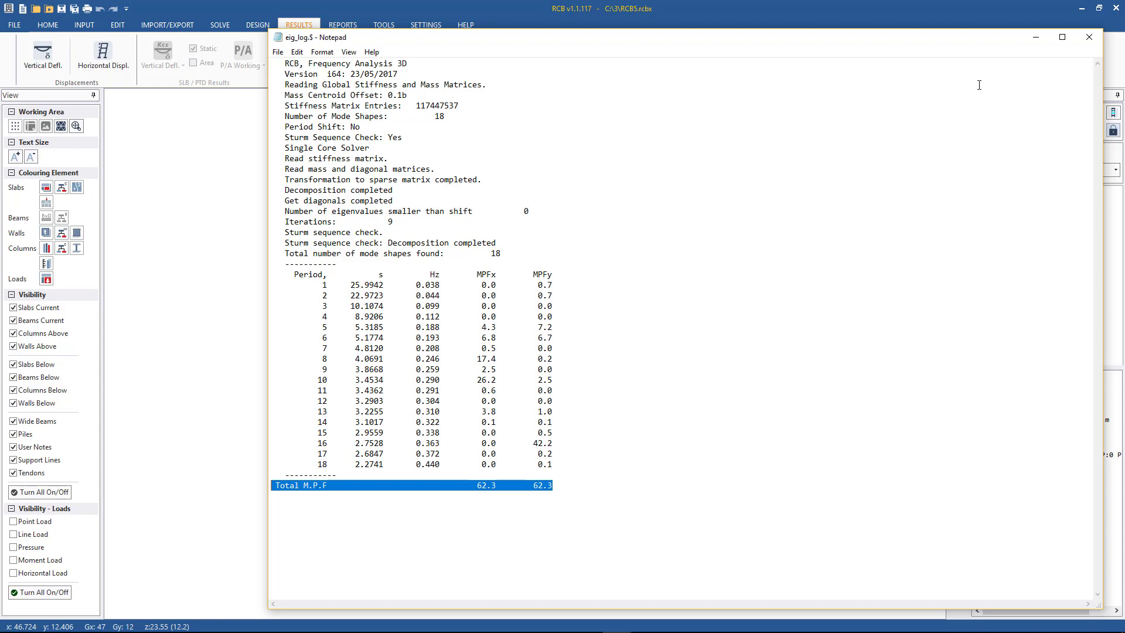
click(1085, 39)
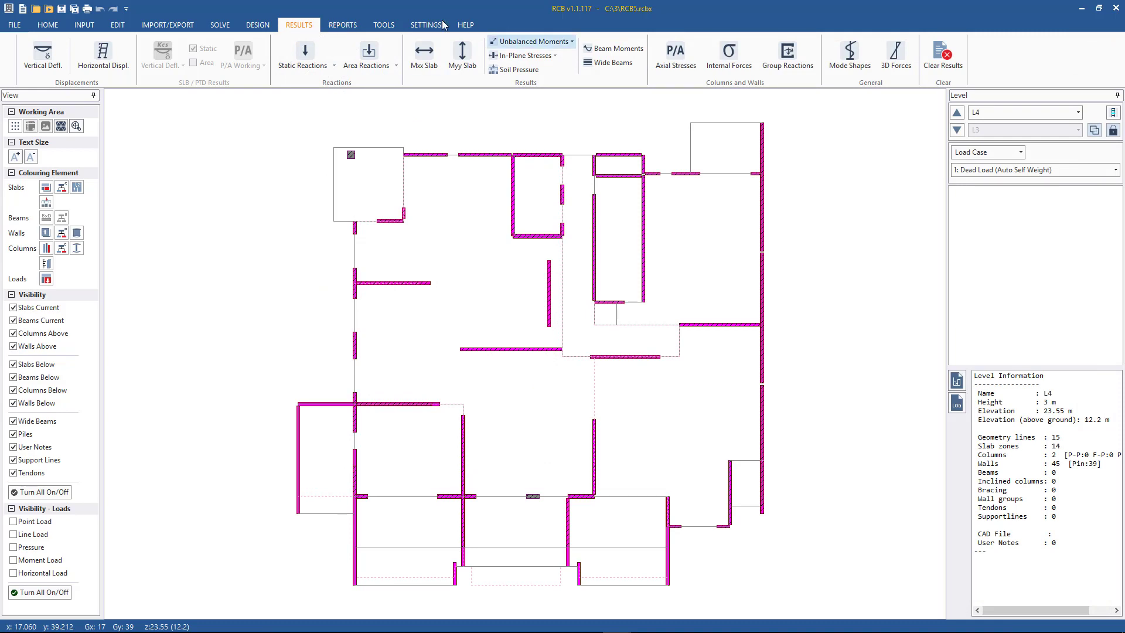
- Open the 4-step Spectral Analysis procedure, review its static, frequency and spectral settings, and exit without running it
click(219, 24)
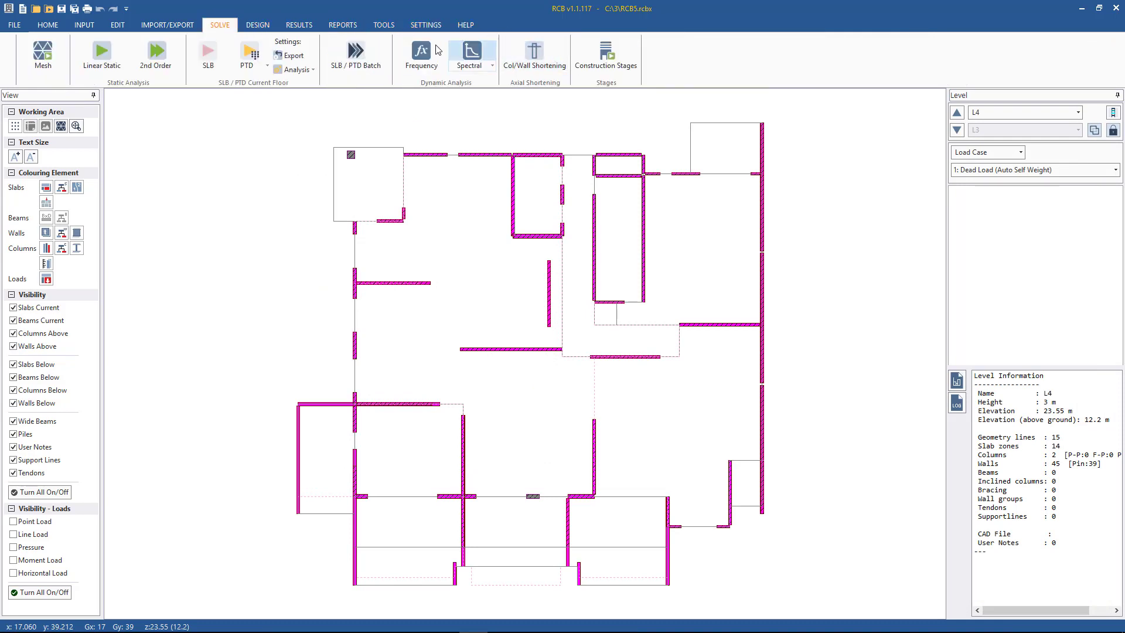
click(470, 53)
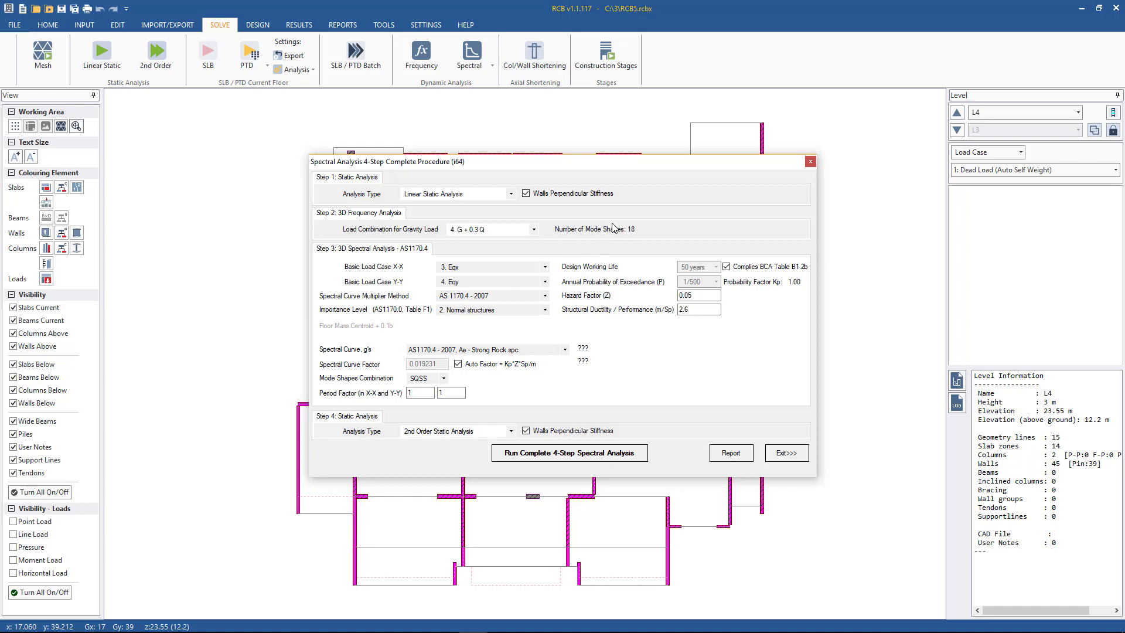
click(786, 452)
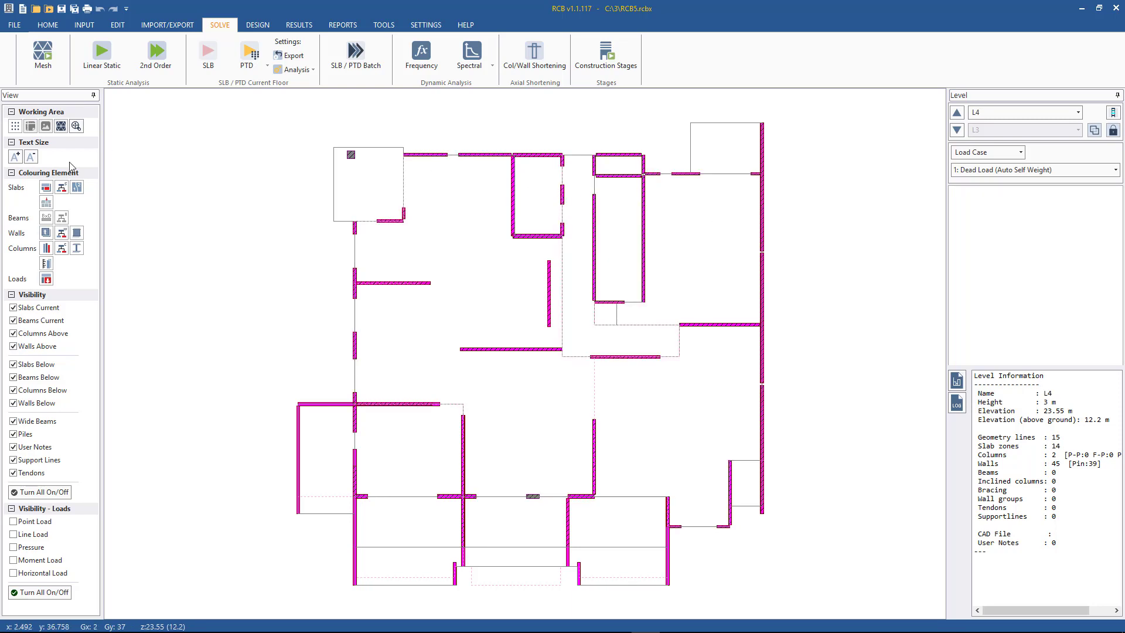
- Colour the L4 slabs by thickness and inspect the core walls and shaft openings near the plan's upper edge
click(45, 187)
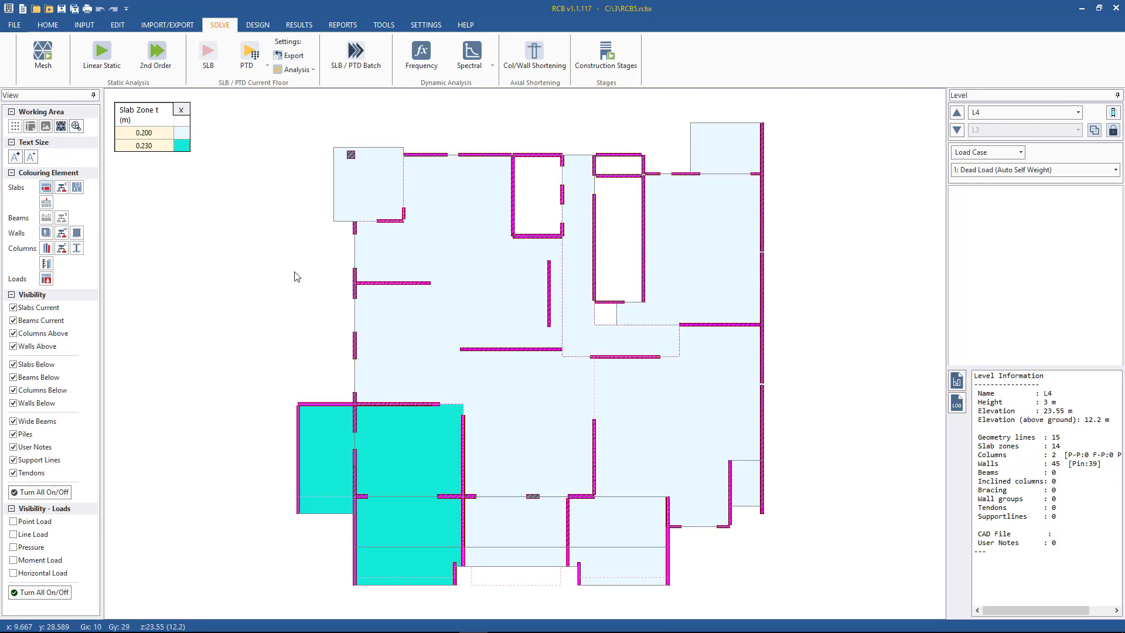
scroll(283, 331, down, 1)
scroll(695, 140, up, 1)
scroll(577, 160, up, 1)
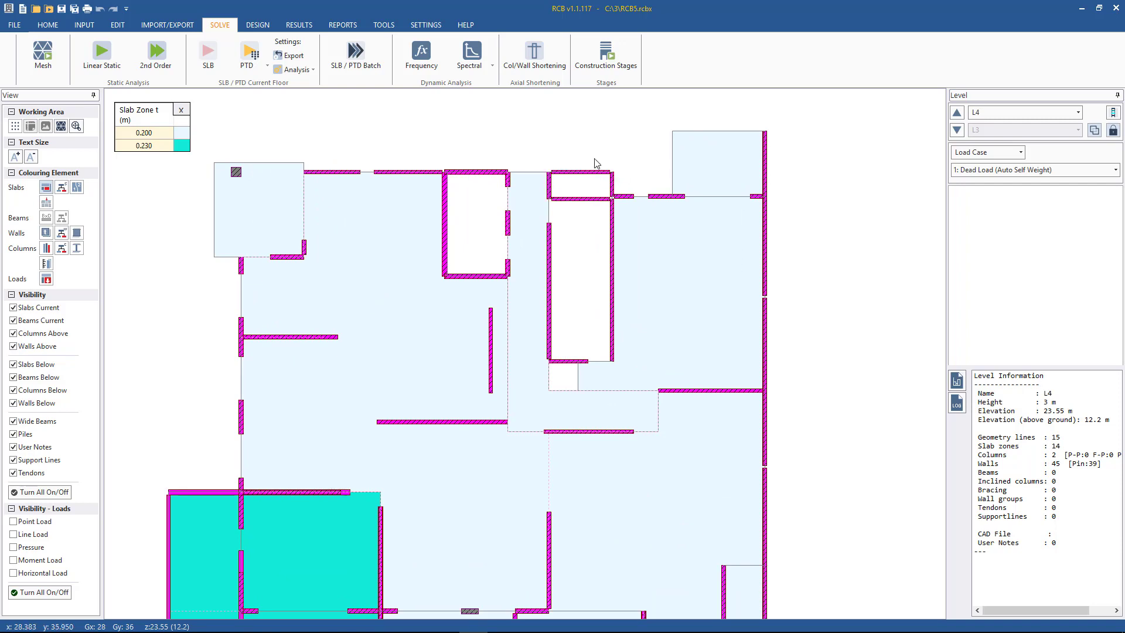
scroll(595, 166, up, 1)
scroll(609, 169, up, 1)
scroll(607, 161, up, 1)
scroll(612, 155, up, 2)
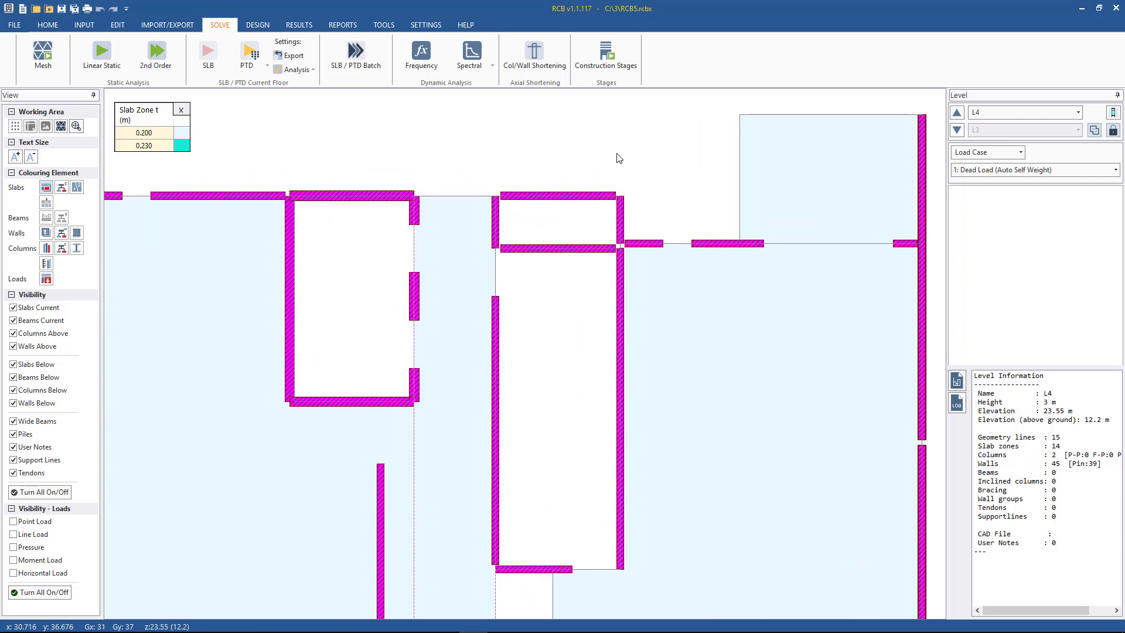
scroll(598, 170, up, 1)
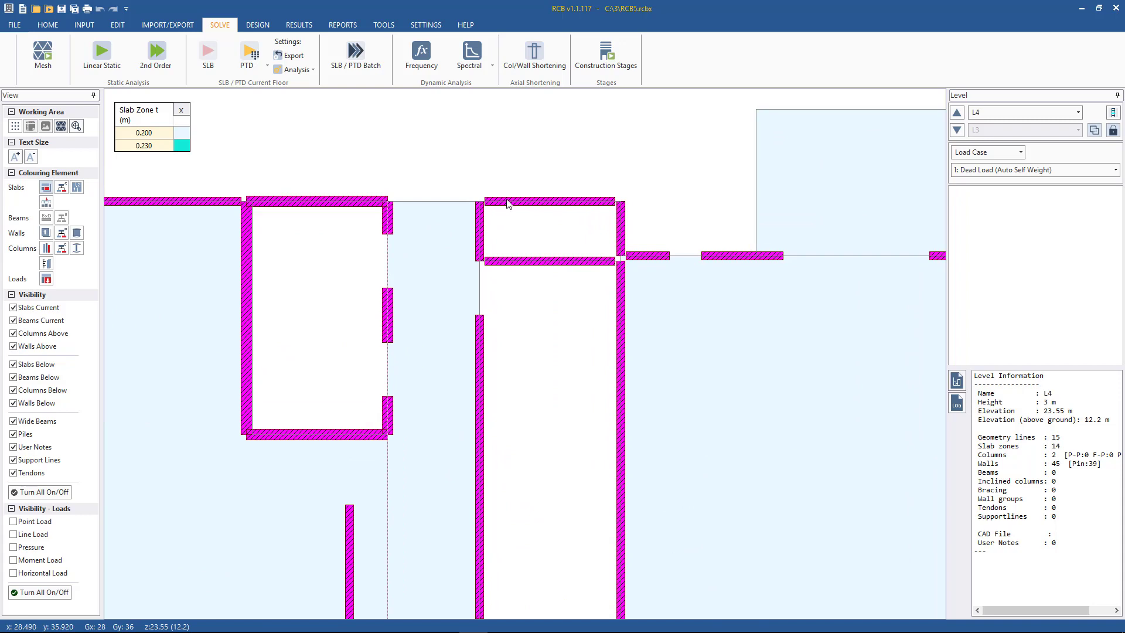
scroll(521, 202, up, 1)
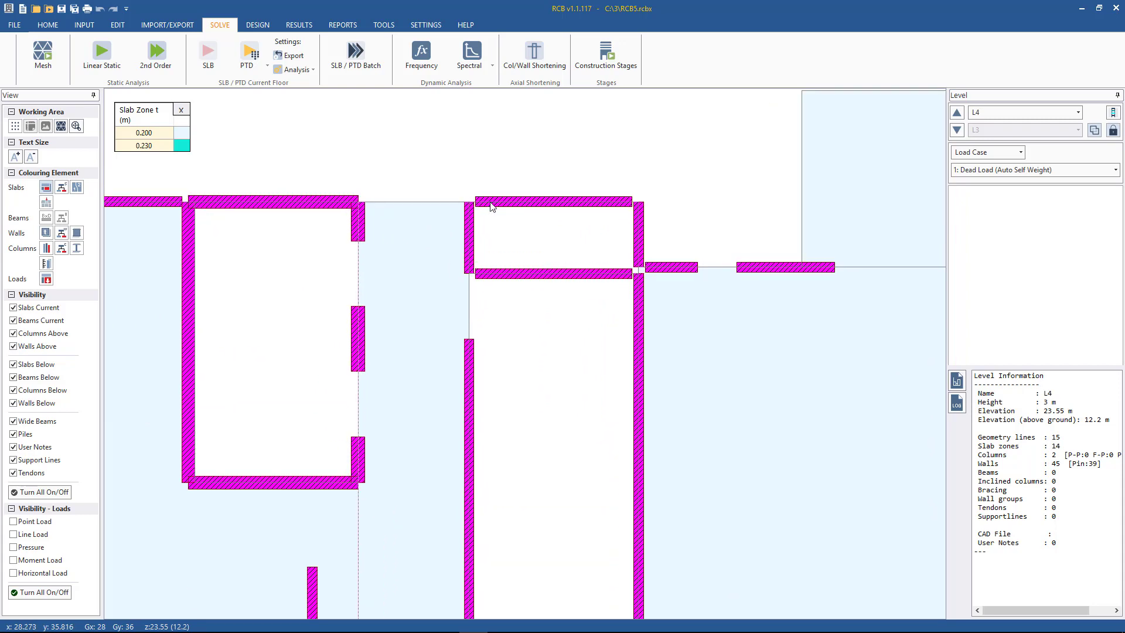
scroll(495, 206, up, 1)
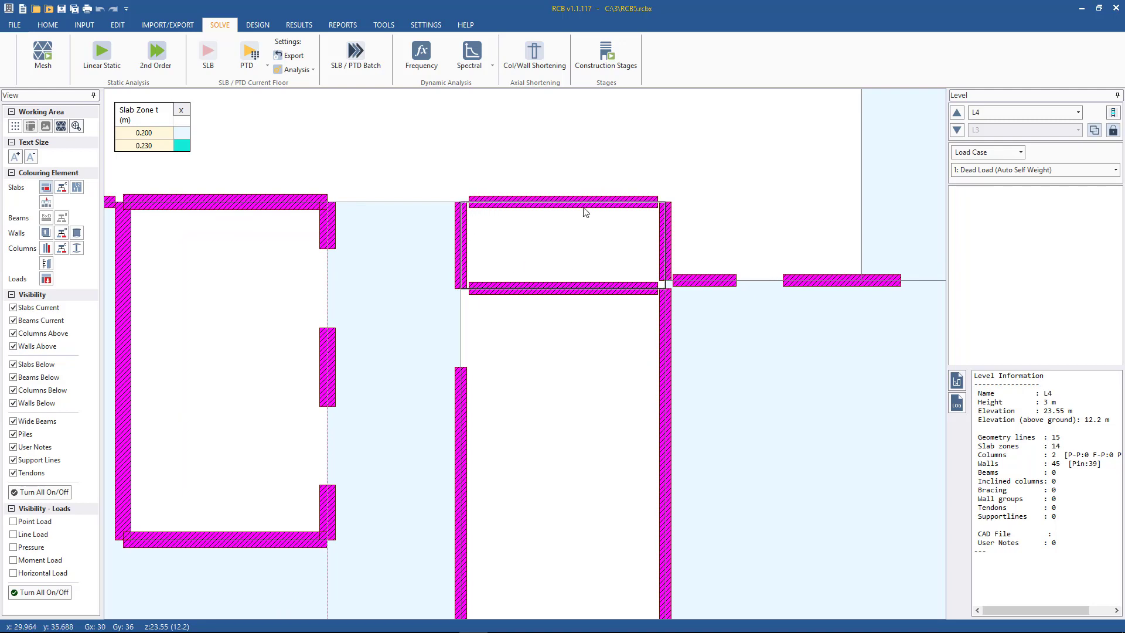
- Select the upper wall of the small core shaft on L4 and inspect its properties and connections to adjoining walls
click(477, 201)
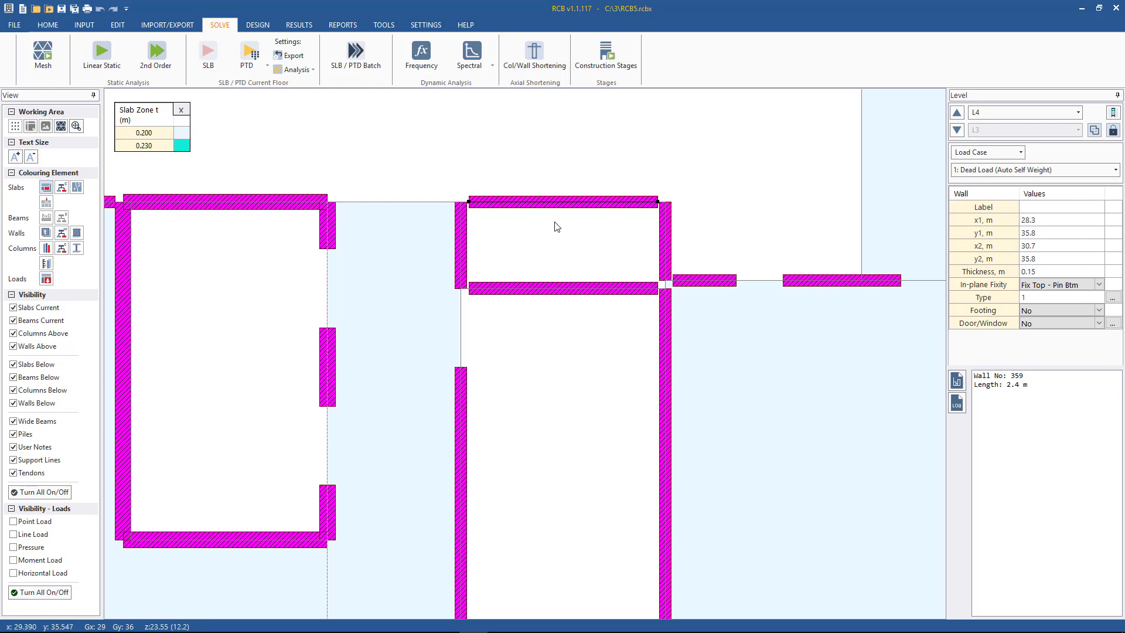
scroll(550, 220, down, 2)
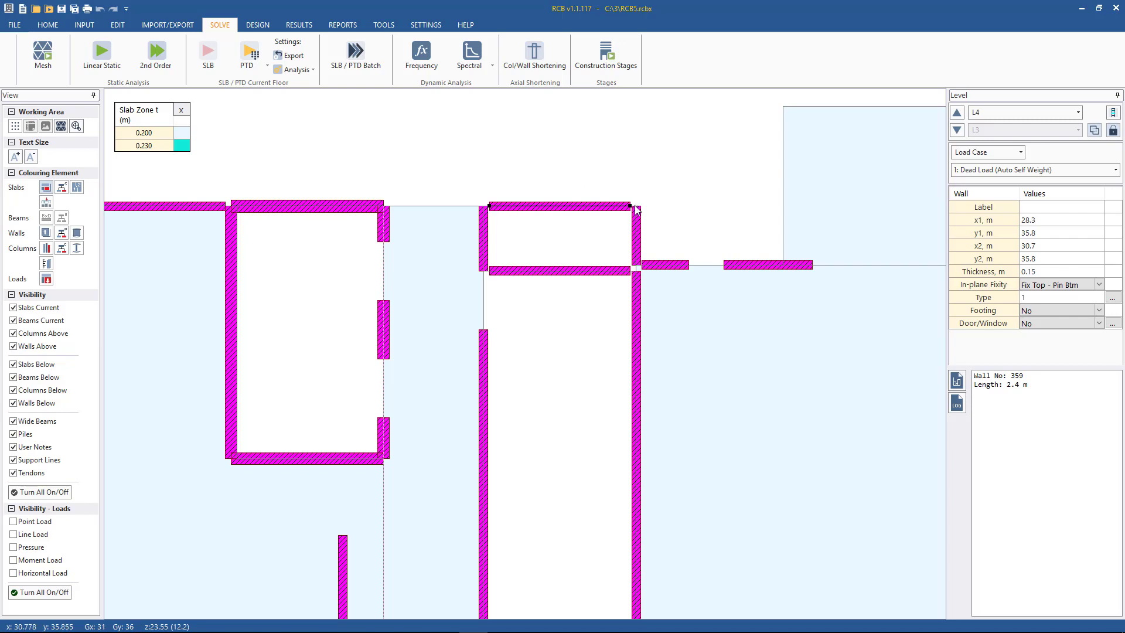
scroll(486, 196, up, 2)
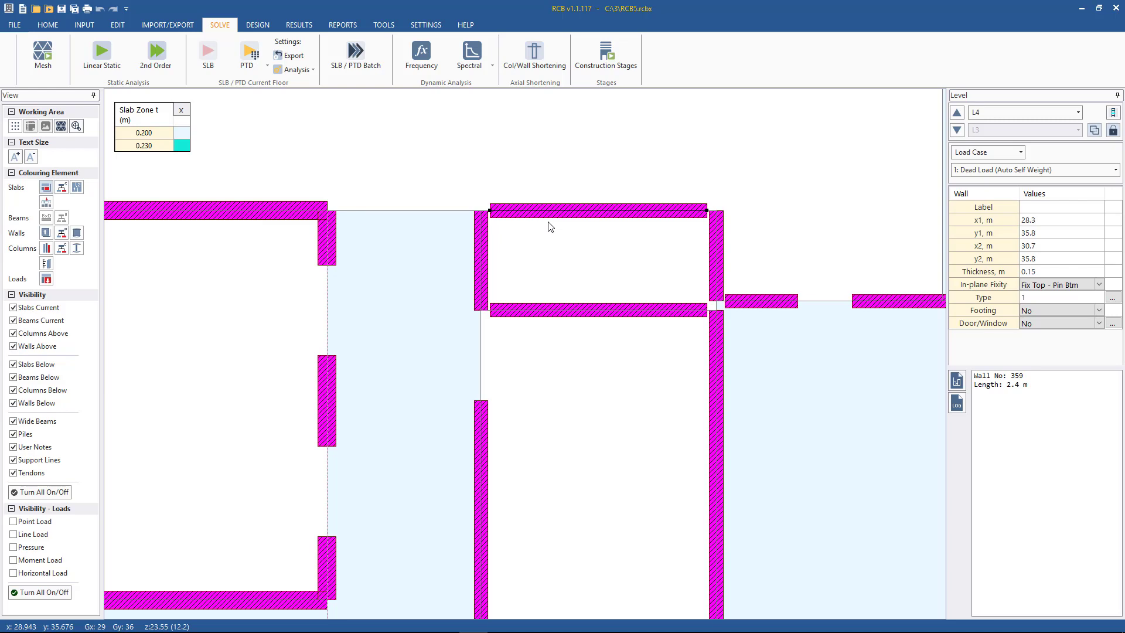
scroll(536, 239, down, 3)
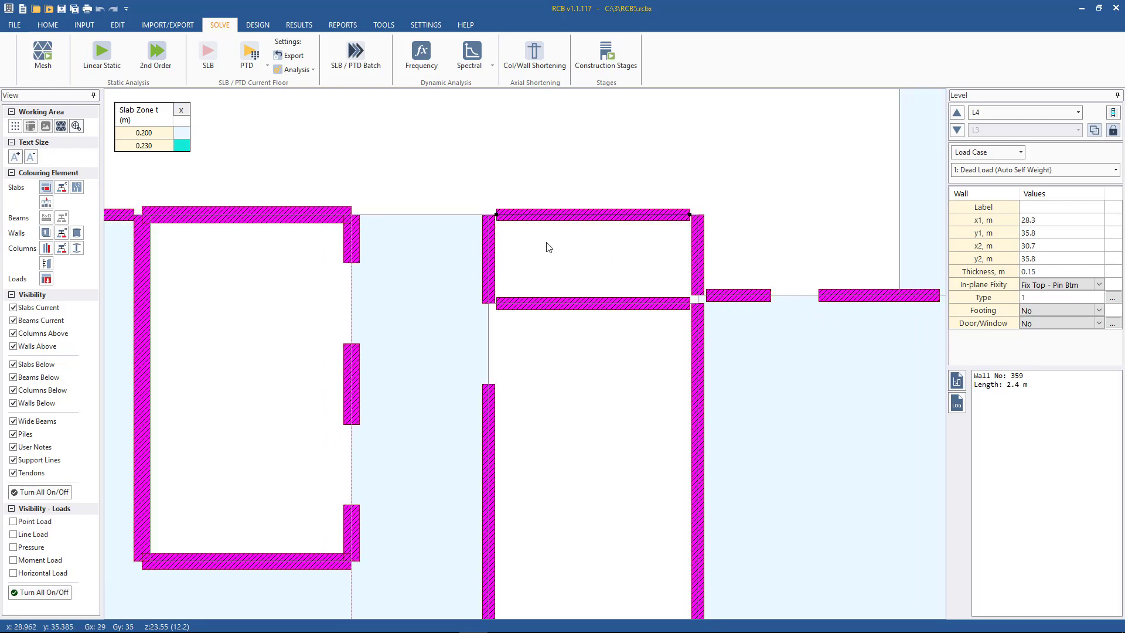
scroll(518, 234, down, 5)
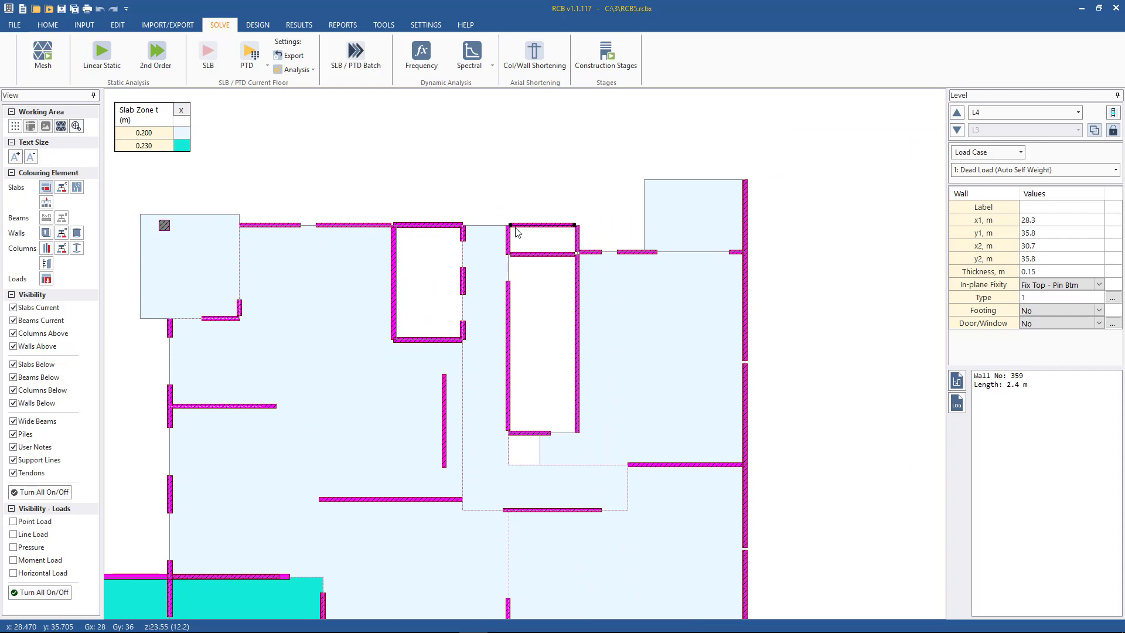
- Open the model and solver settings, bring up the frequency log, and highlight the rows of modes 1 to 4
mouse_move(632, 625)
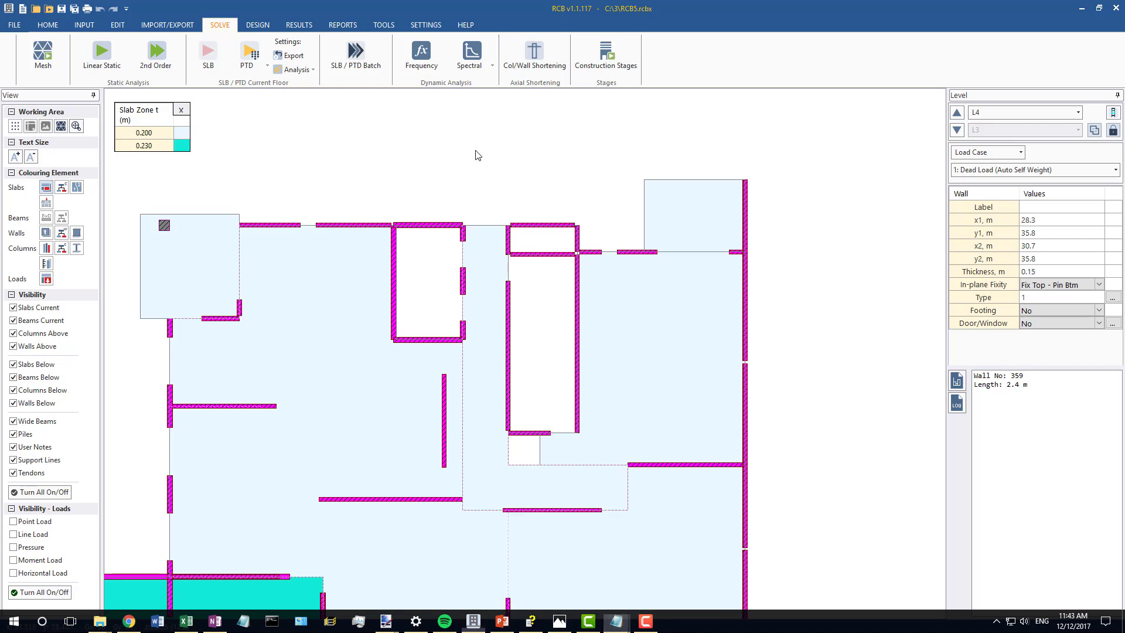
click(426, 24)
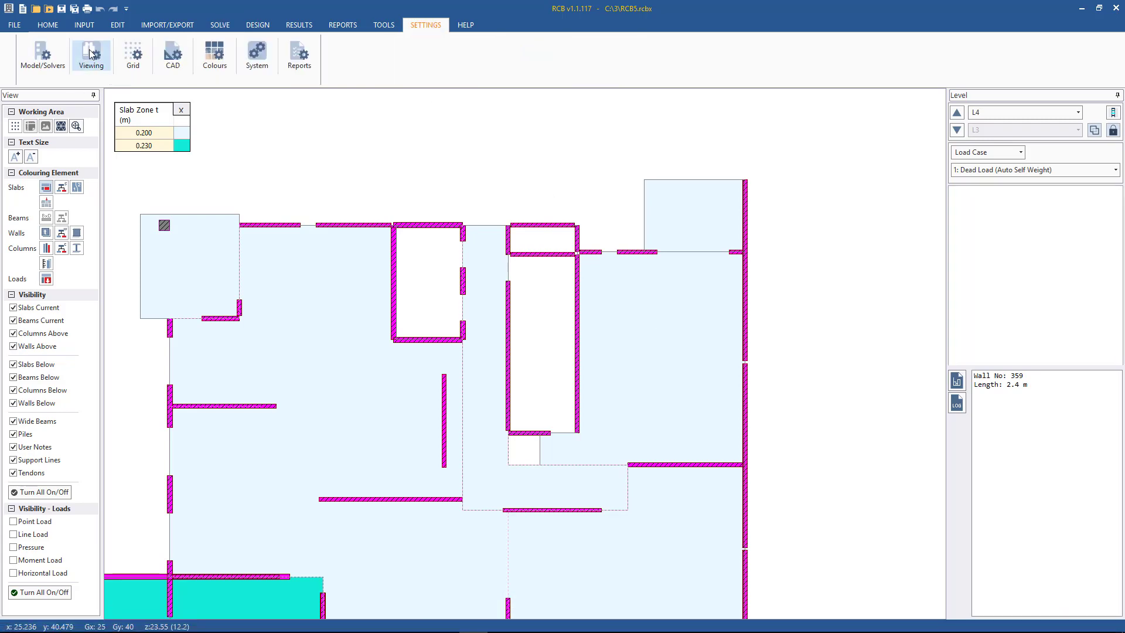
click(42, 53)
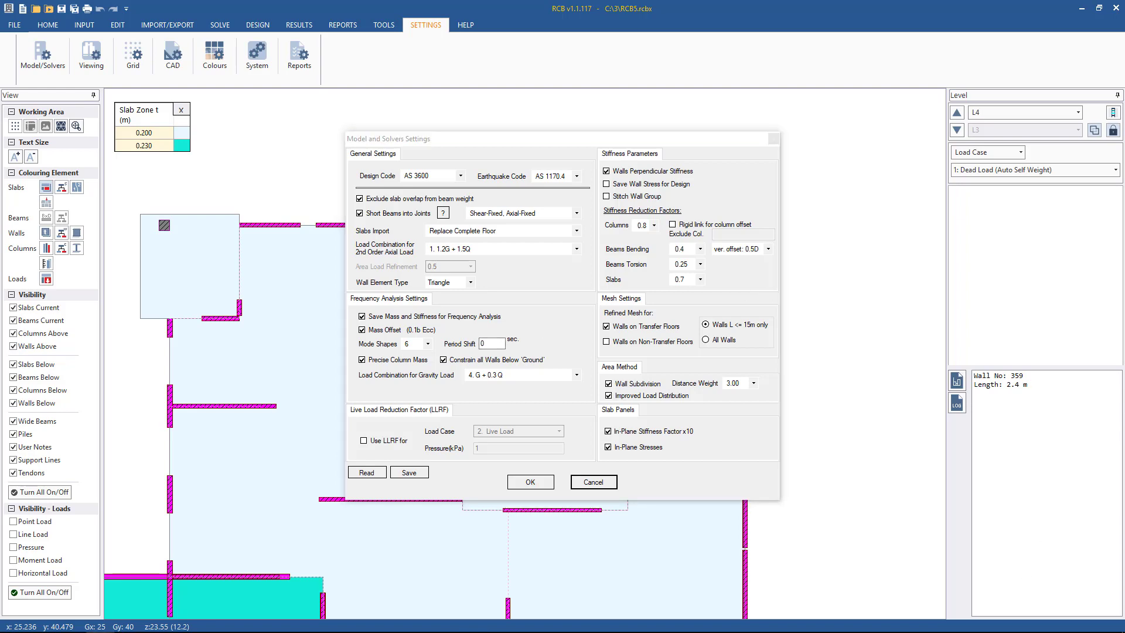
drag(1124, 26, 396, 15)
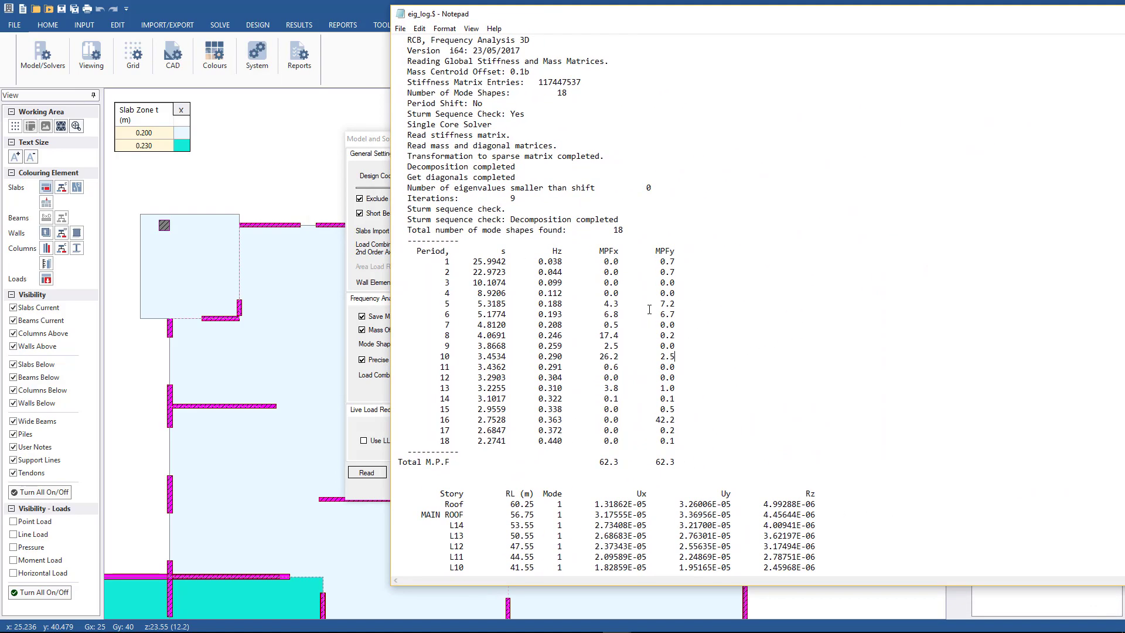
drag(675, 293, 409, 263)
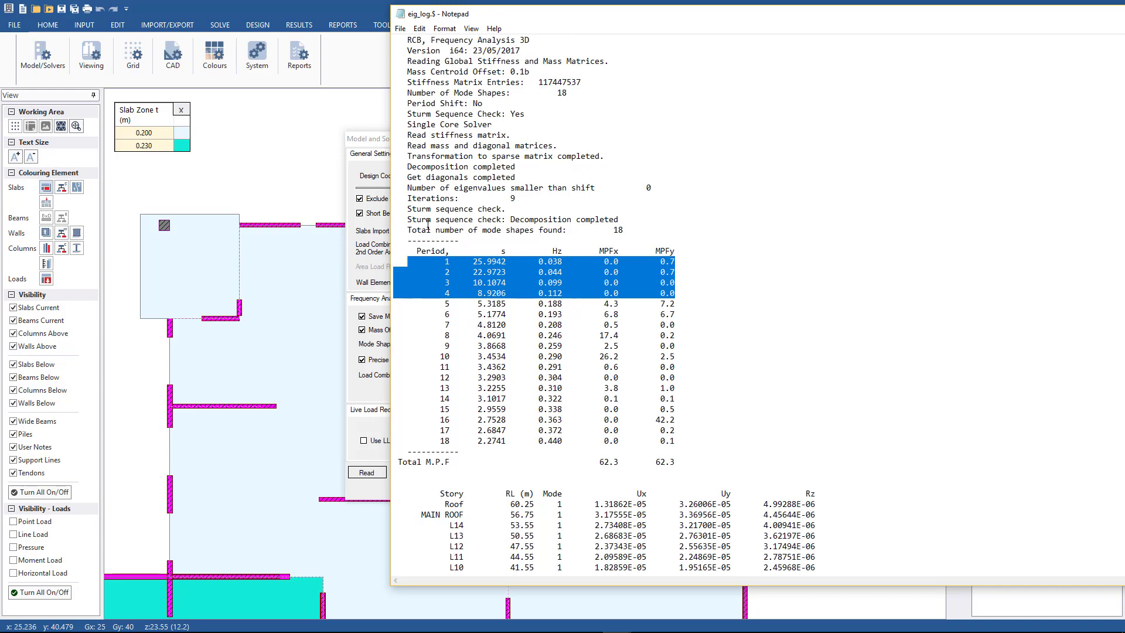
- Try a period shift of 5.4 sec and 20 mode shapes in the frequency analysis settings, checking the log, and discard the changes
key(alt+Tab)
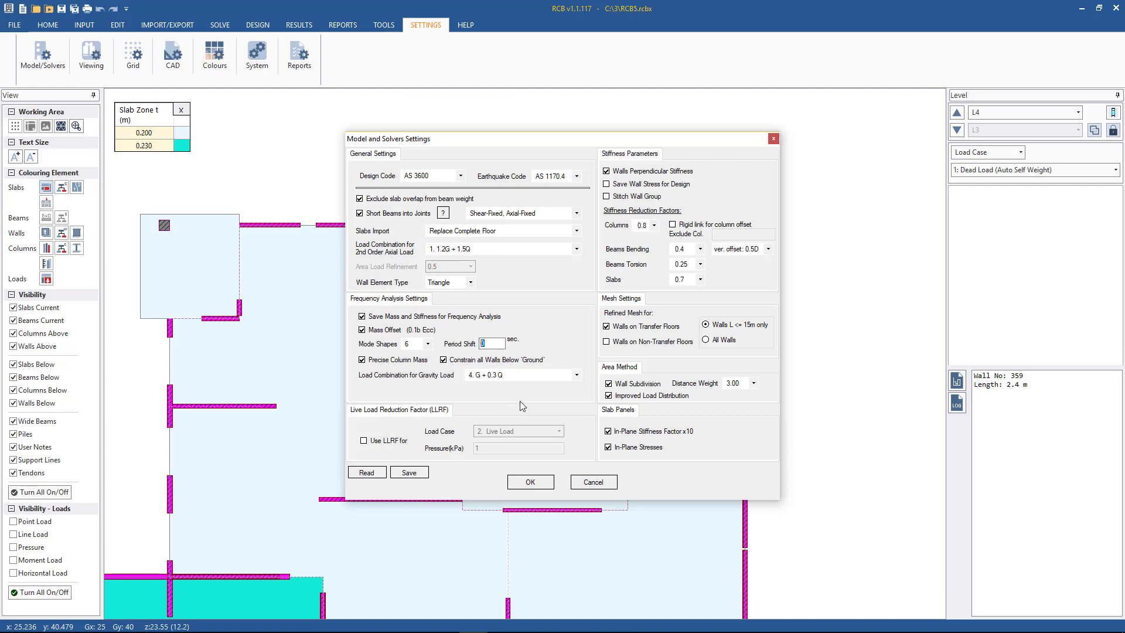
text(5.4)
key(alt+Tab)
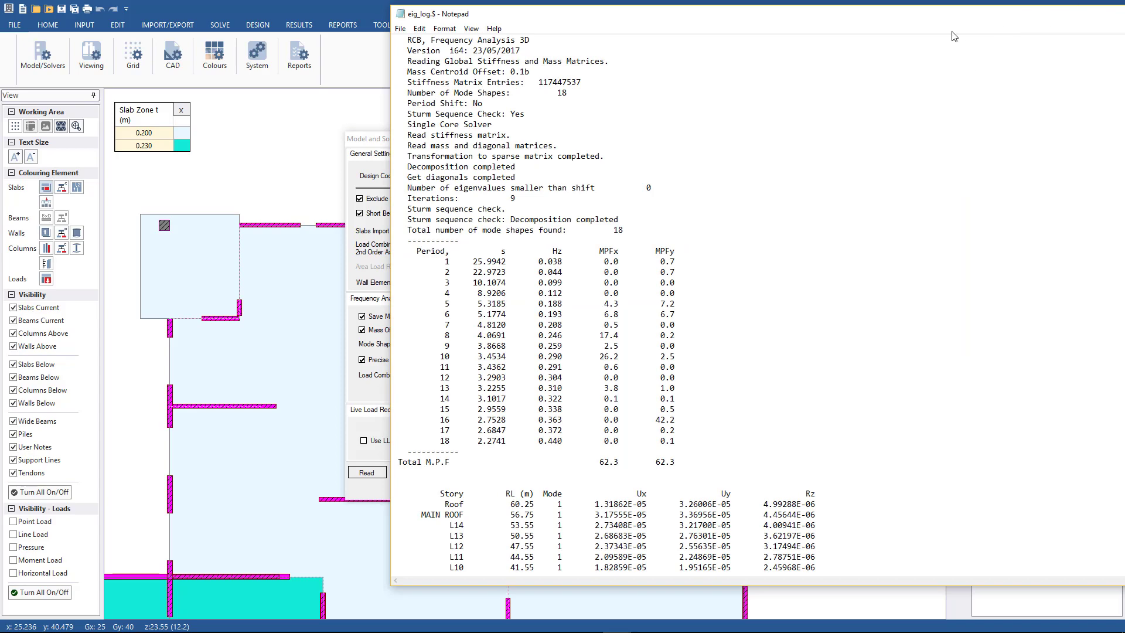
key(alt+Tab)
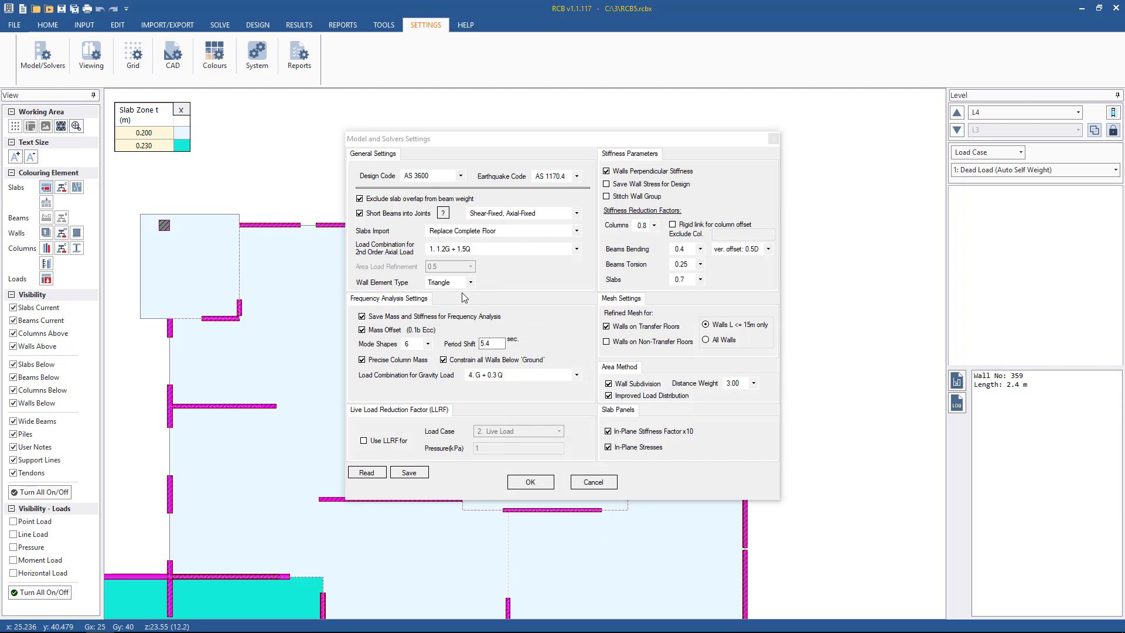
click(428, 344)
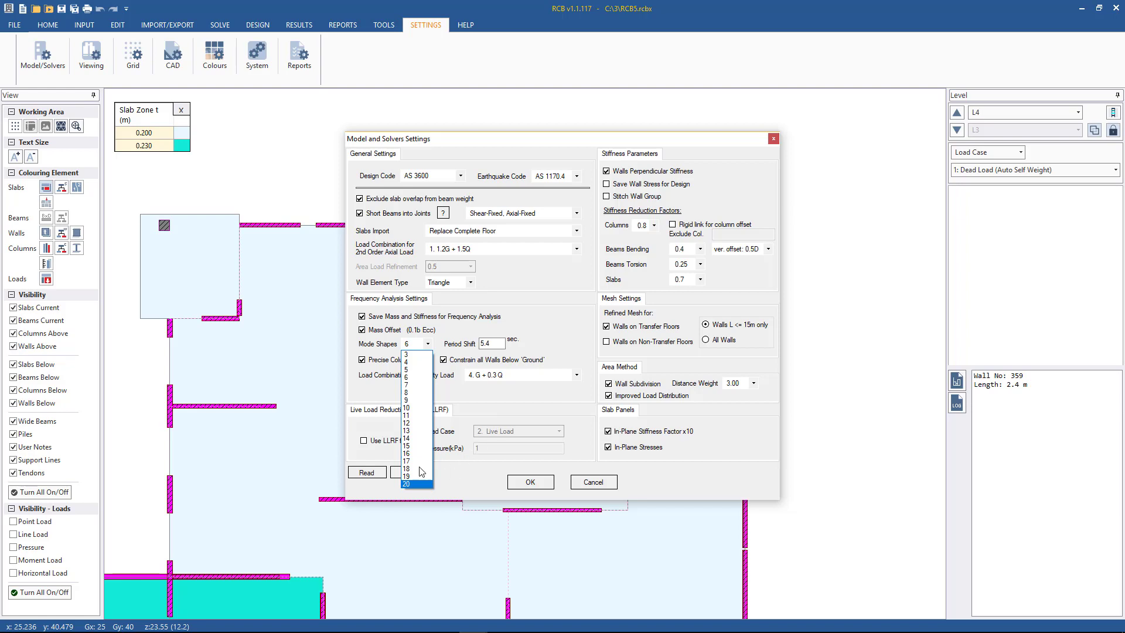
click(424, 485)
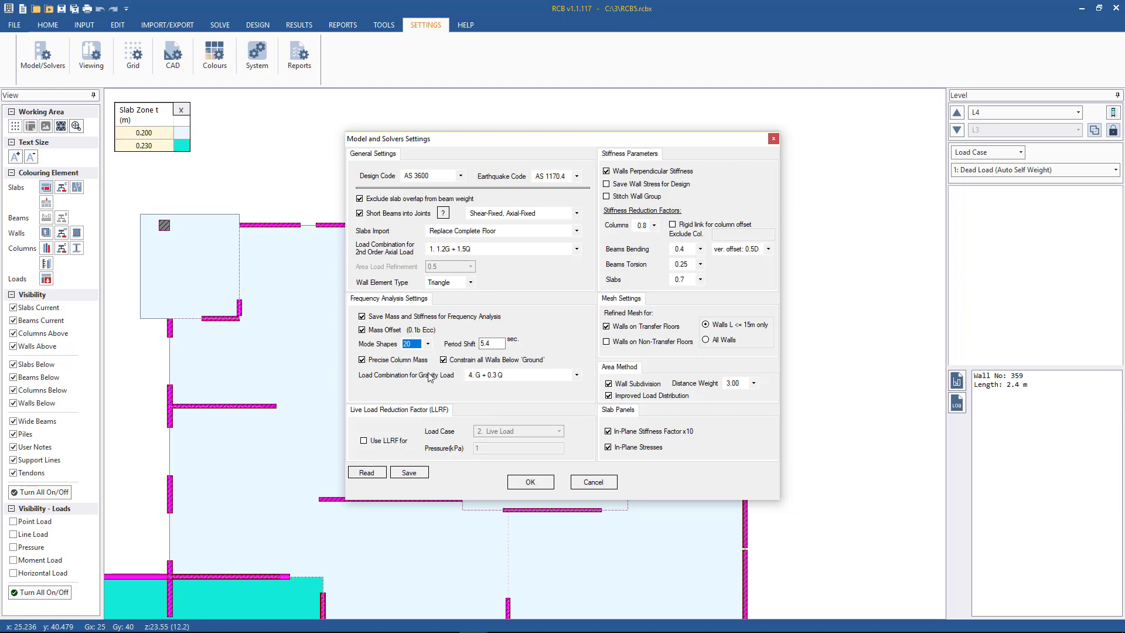
click(597, 482)
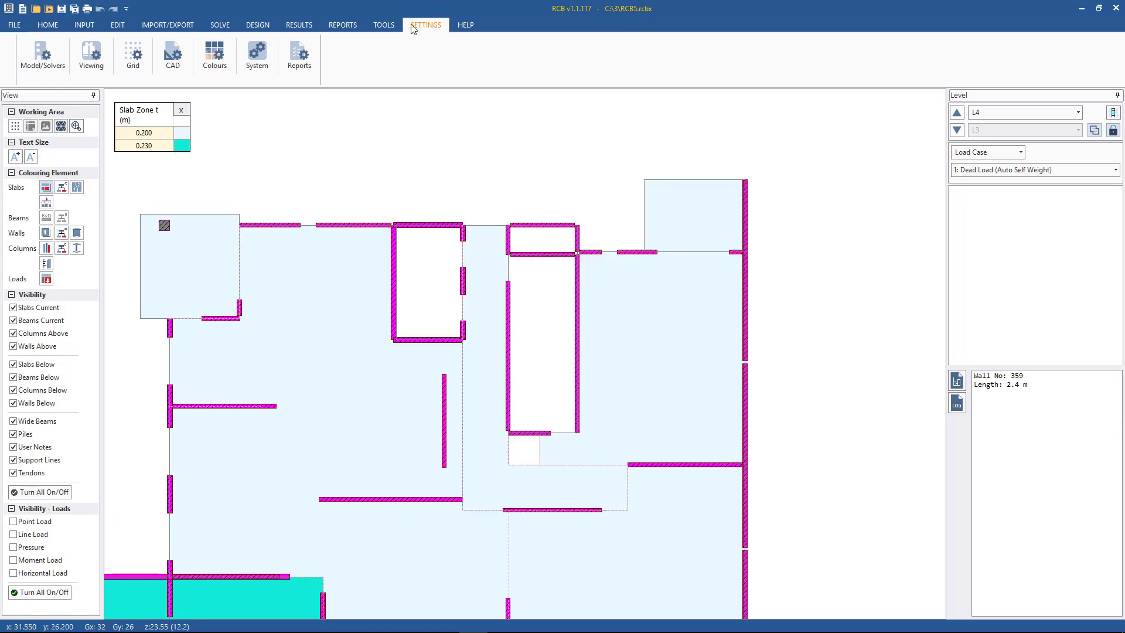
- Open the recent model RCB6.rcbx without saving changes to RCB5.rcbx
click(9, 27)
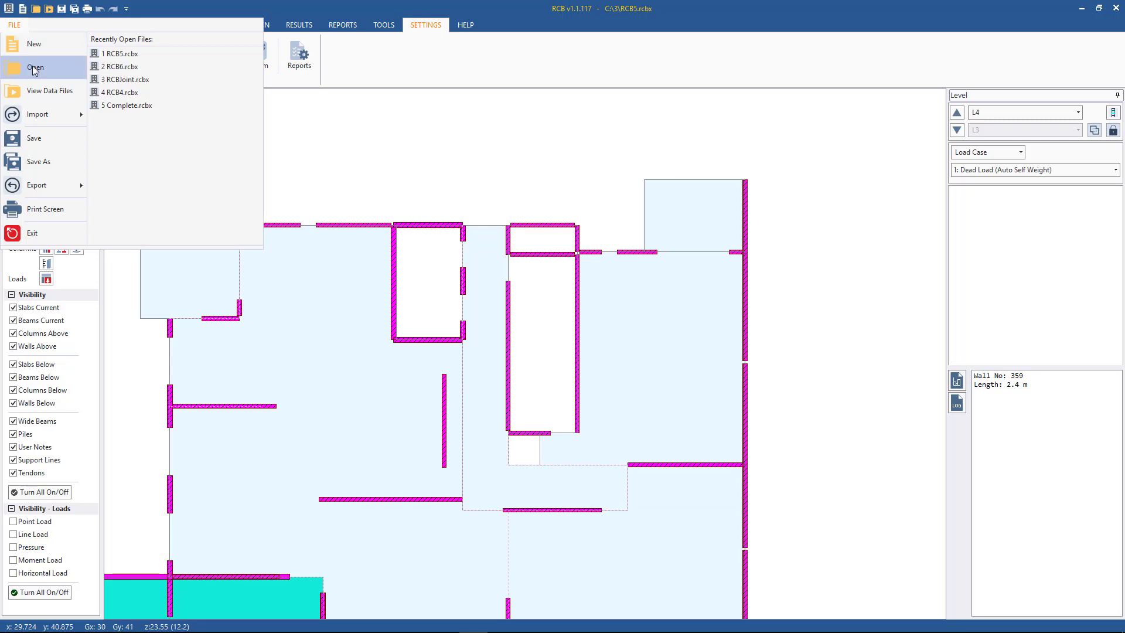
click(117, 70)
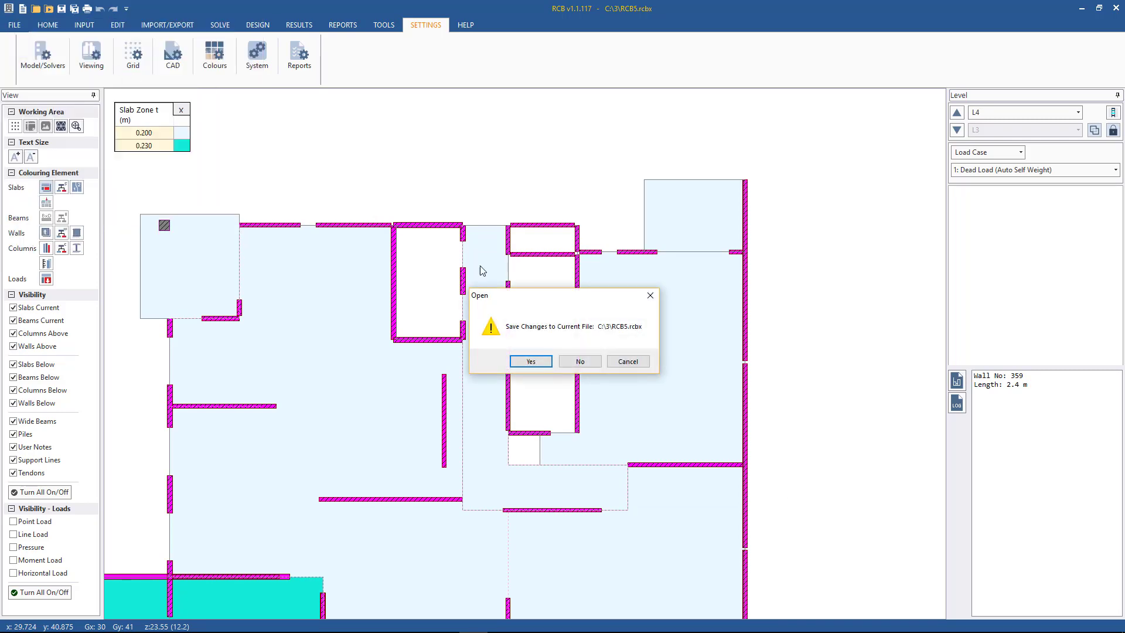
click(561, 365)
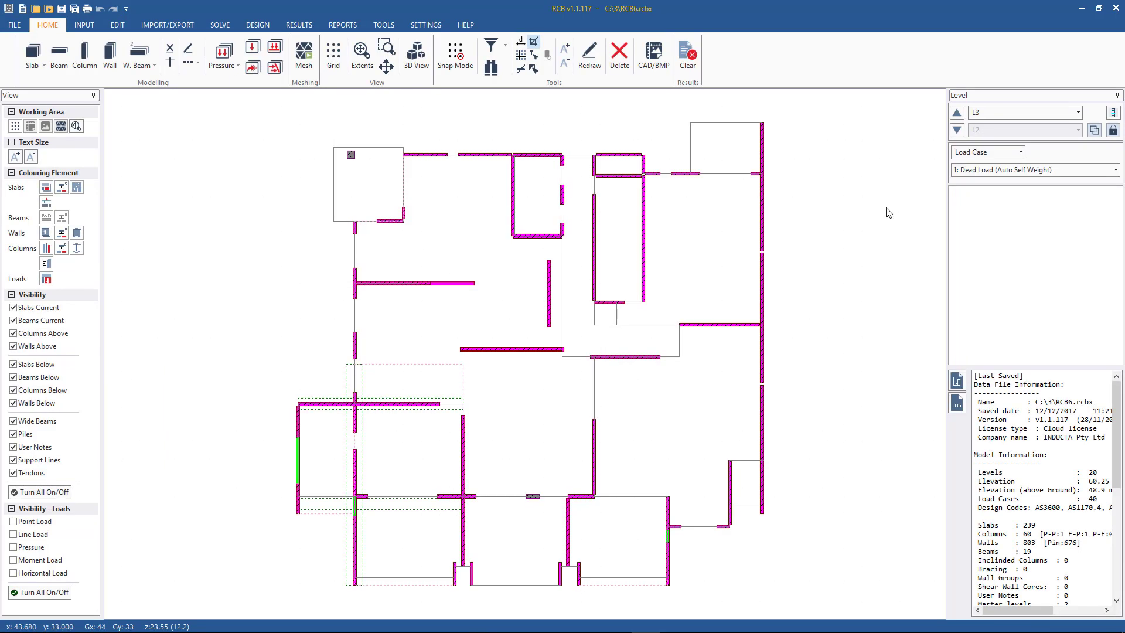
- Open the Frequencies Only report for the RCB6 model and highlight the mode 1 row
click(218, 26)
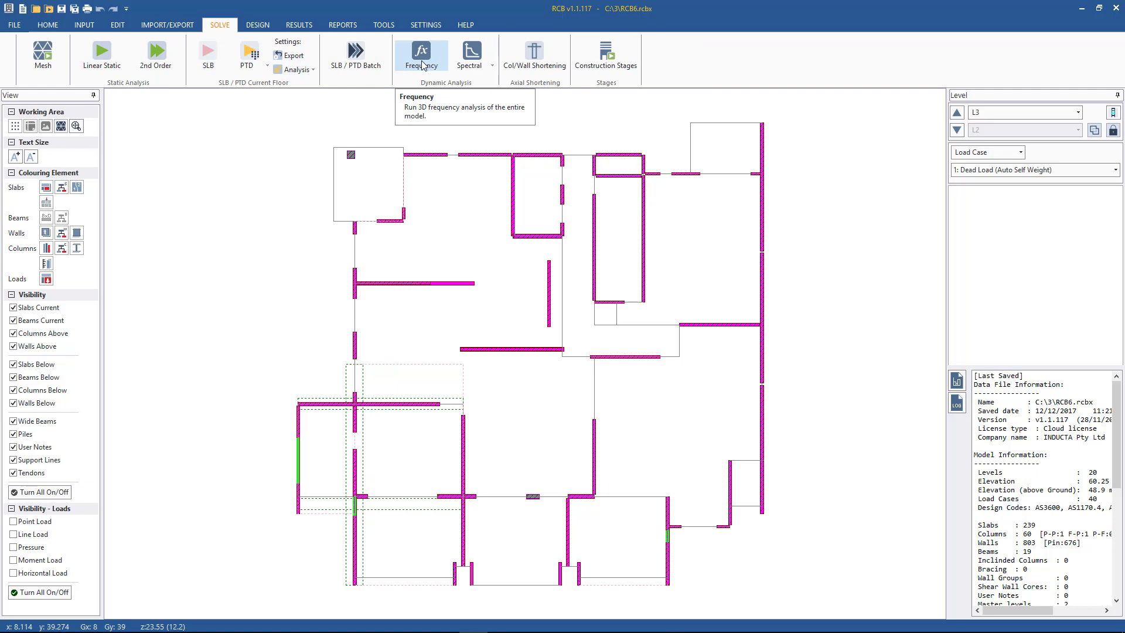
click(299, 25)
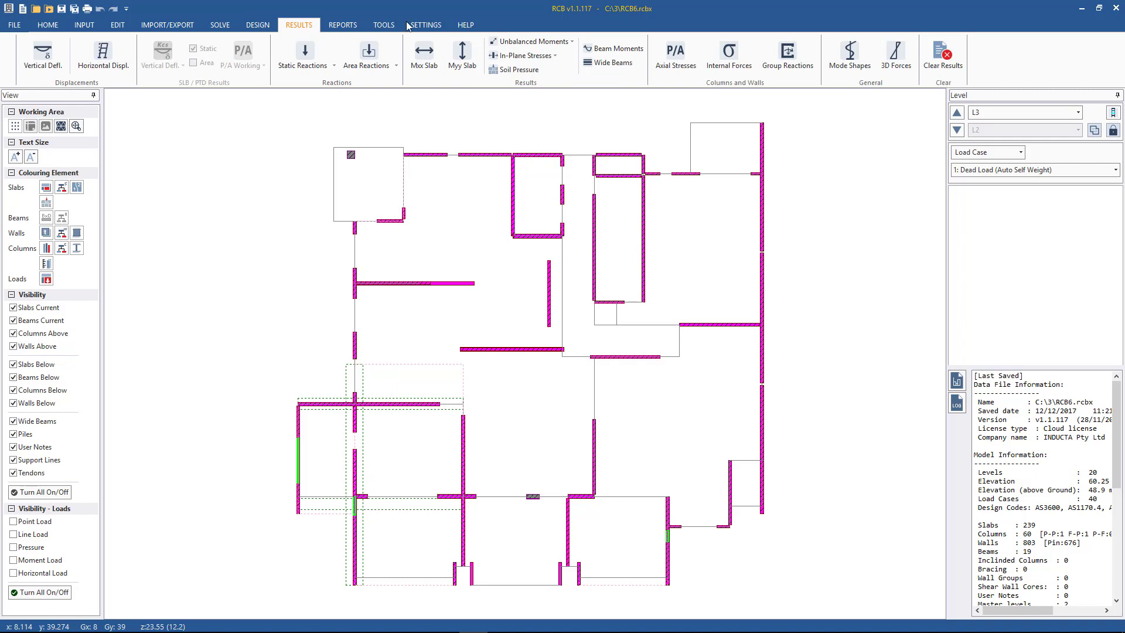
click(339, 26)
click(568, 54)
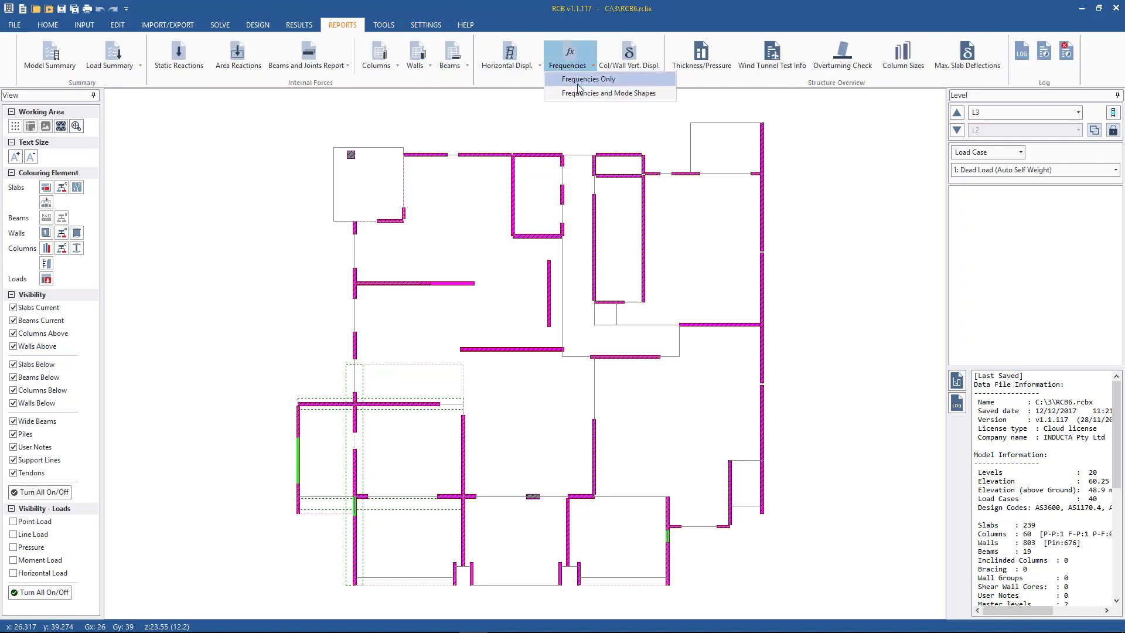
click(580, 80)
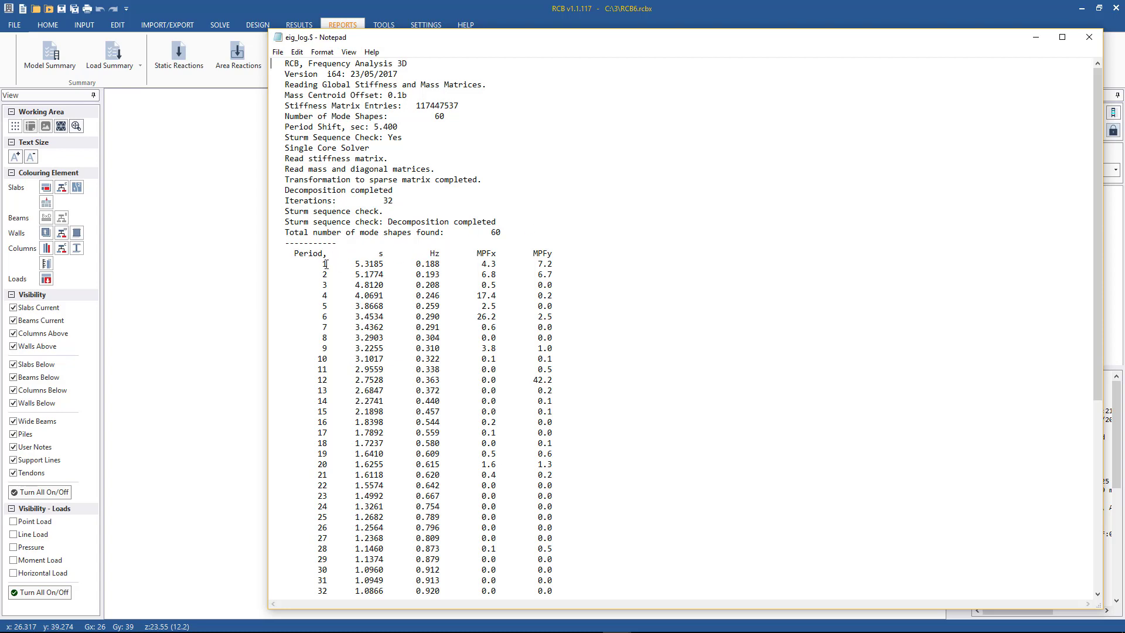
drag(319, 264, 566, 263)
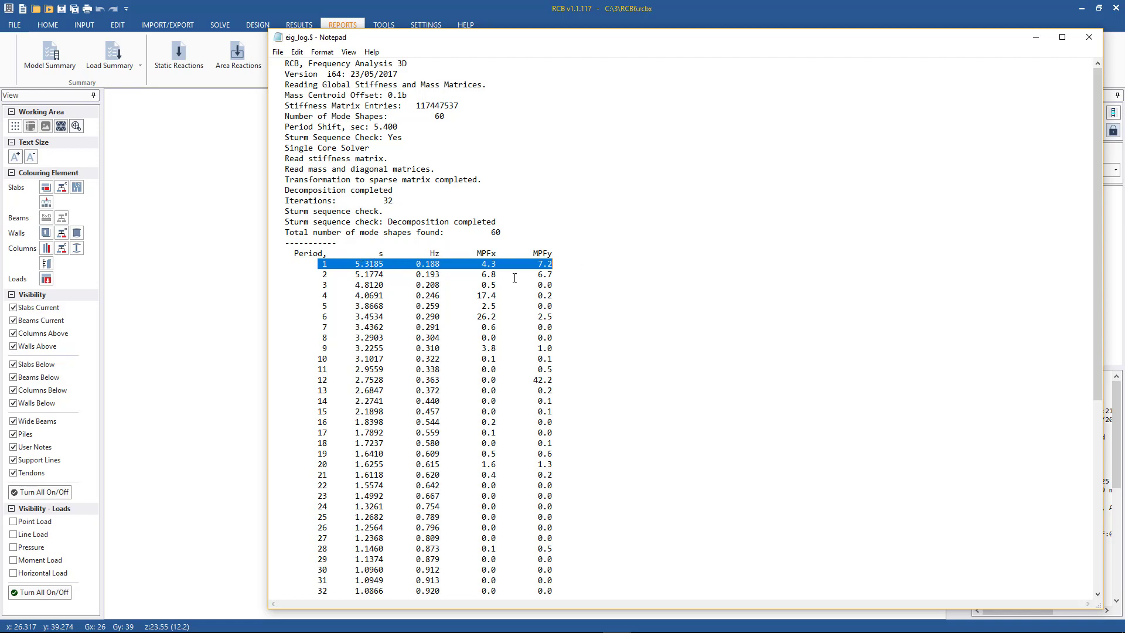
- Highlight modes 13 to 56 and the Total M.P.F values in the log, and review their mass participation factors
scroll(514, 277, down, 1)
scroll(560, 286, down, 8)
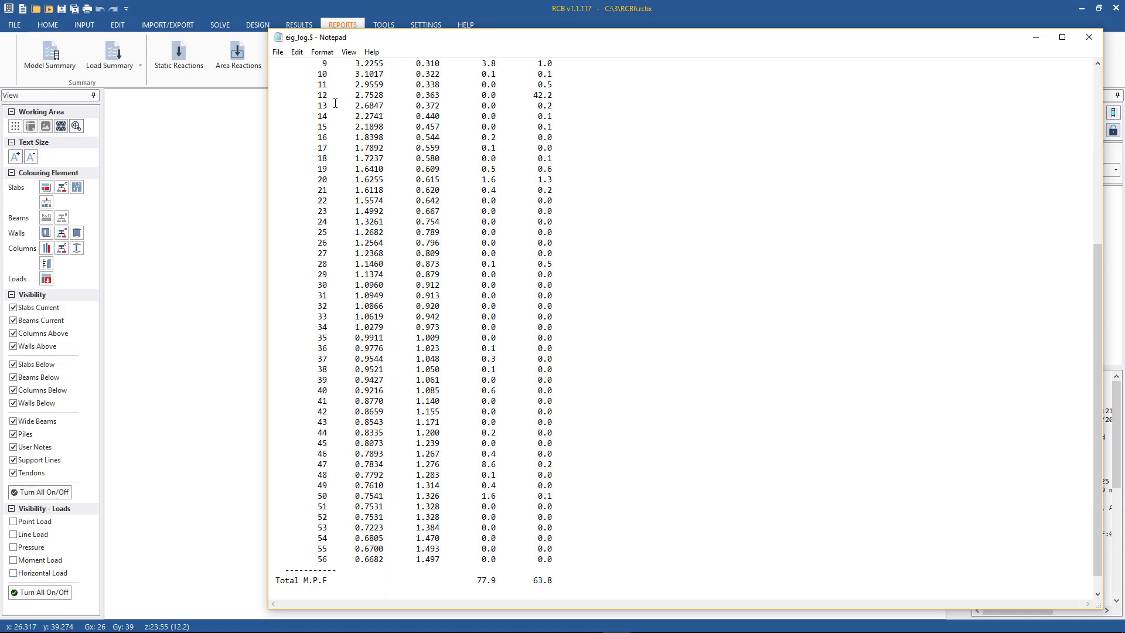
drag(313, 105, 584, 559)
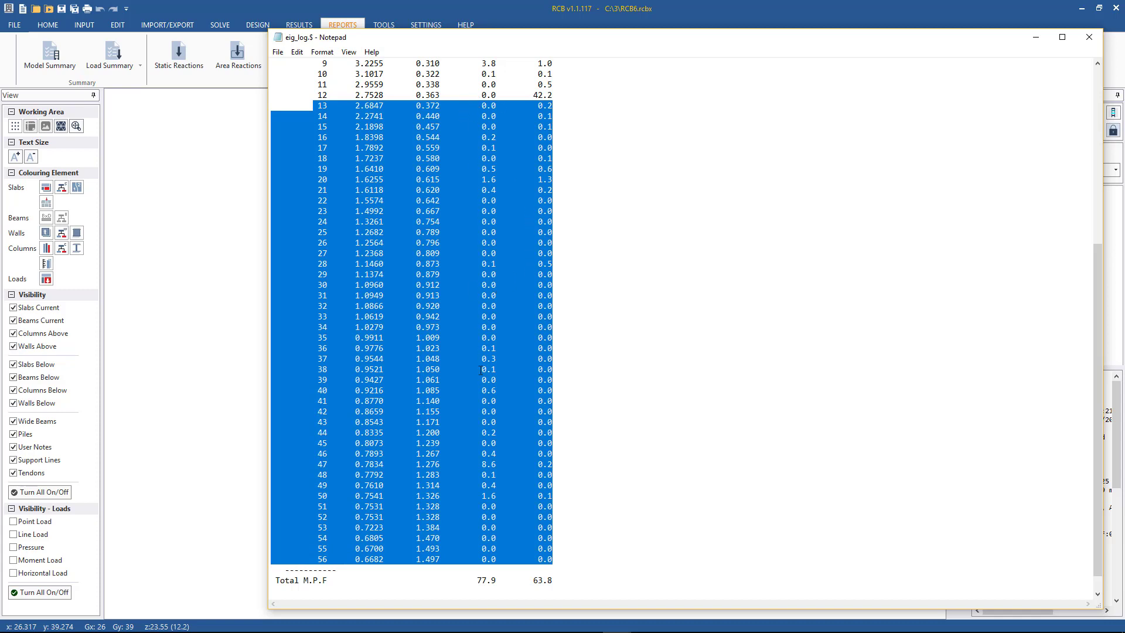
scroll(481, 370, down, 1)
drag(469, 562, 553, 560)
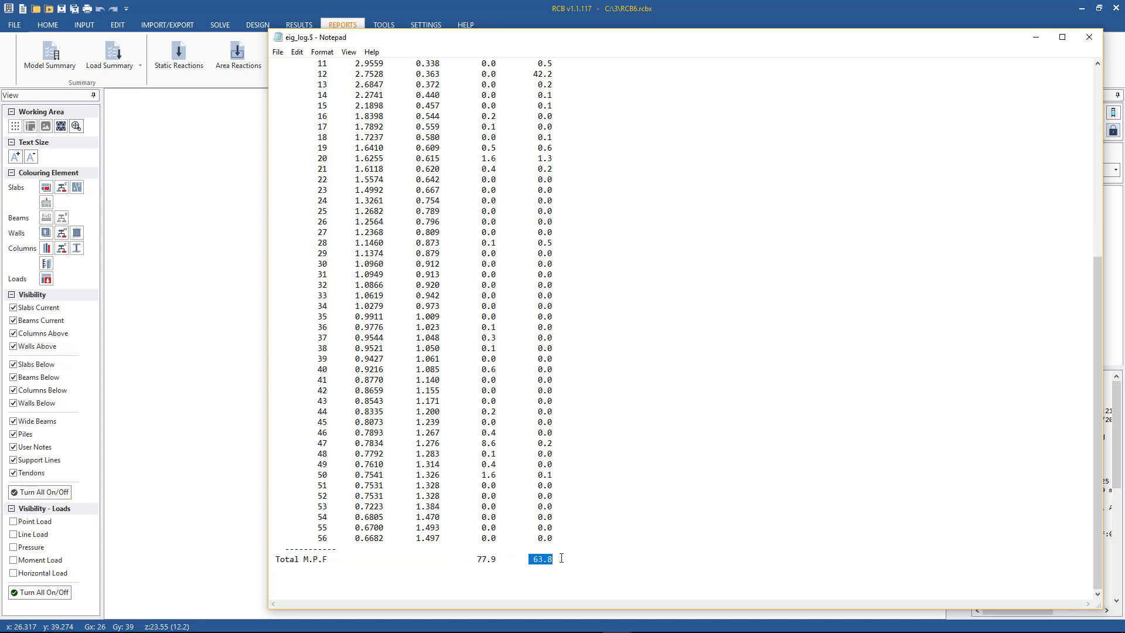
scroll(551, 537, up, 1)
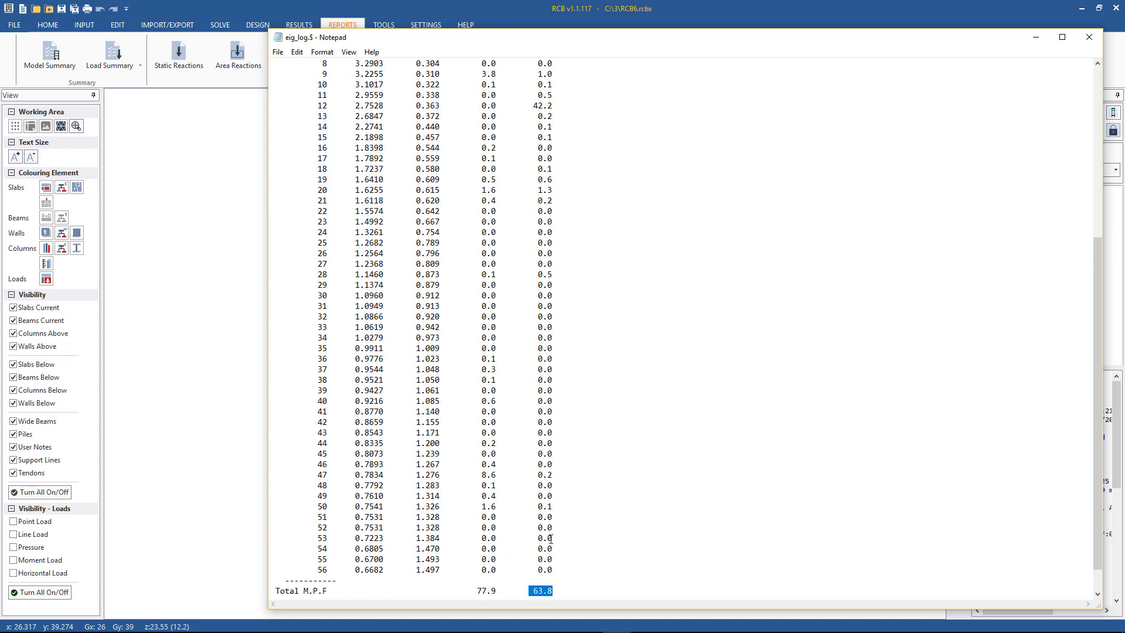
scroll(617, 310, up, 4)
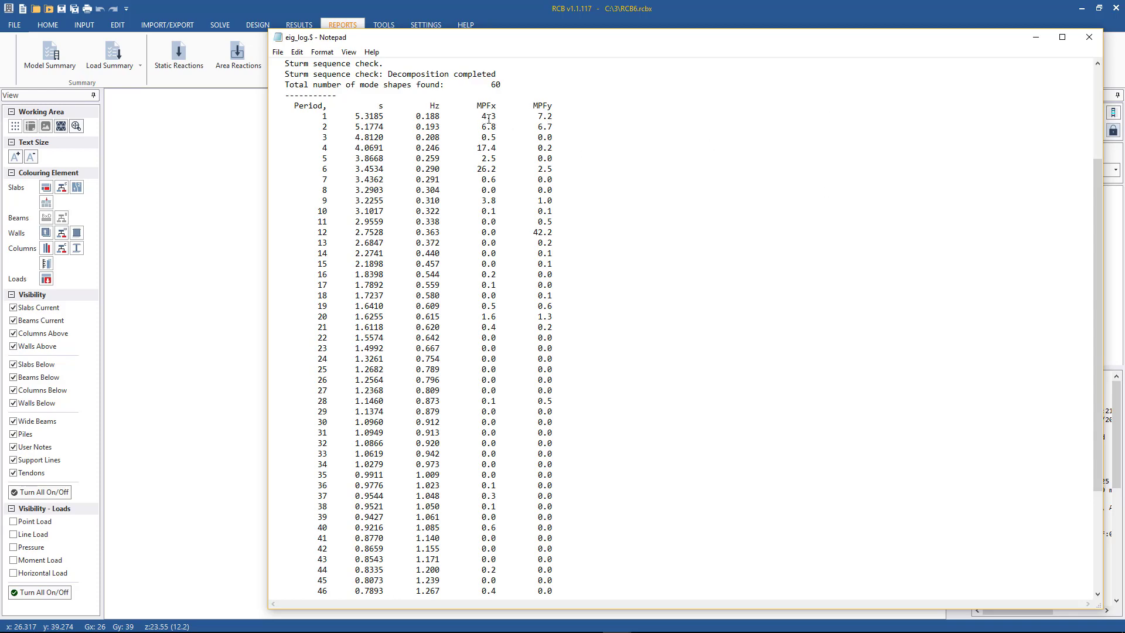
- Minimise the frequency log and inspect the core walls around the small shaft on the L3 plan
click(1036, 39)
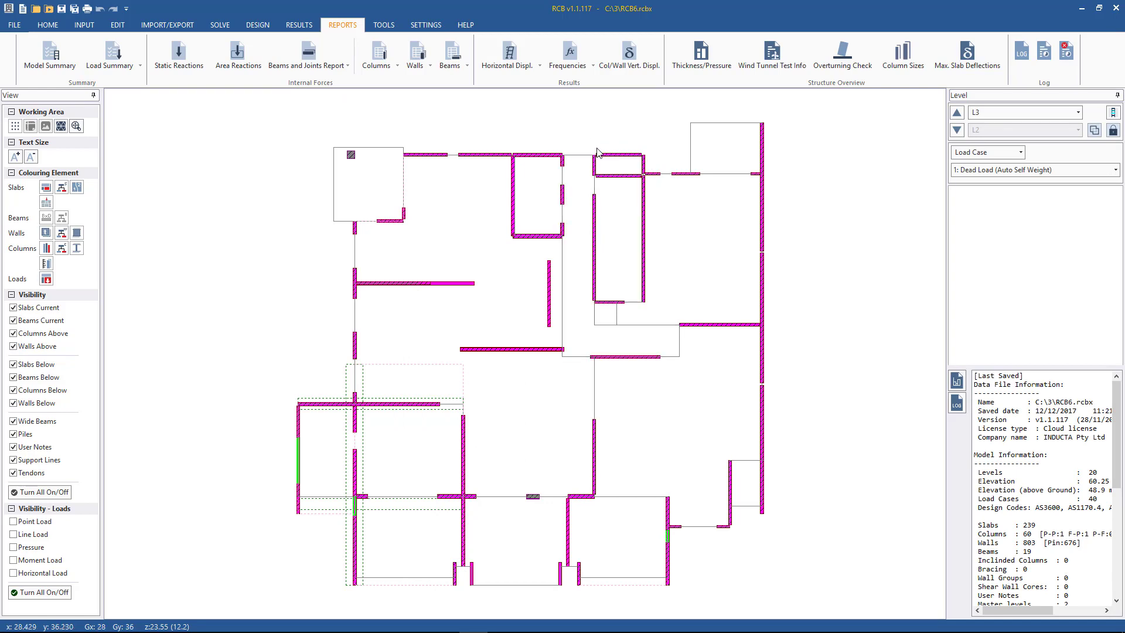
scroll(650, 158, up, 2)
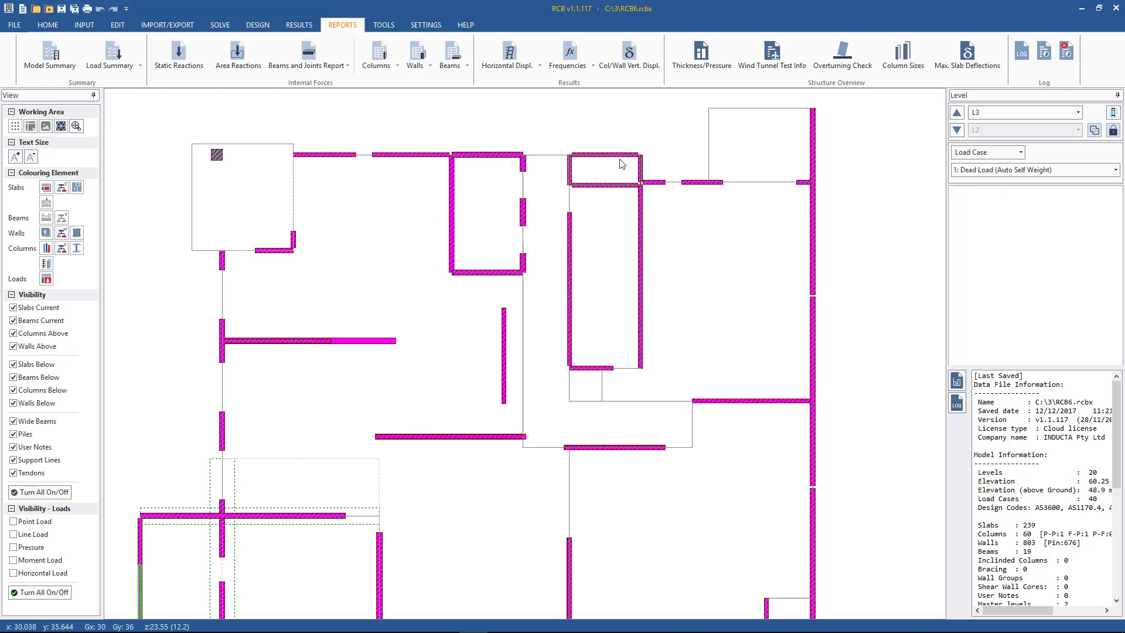
scroll(606, 187, down, 1)
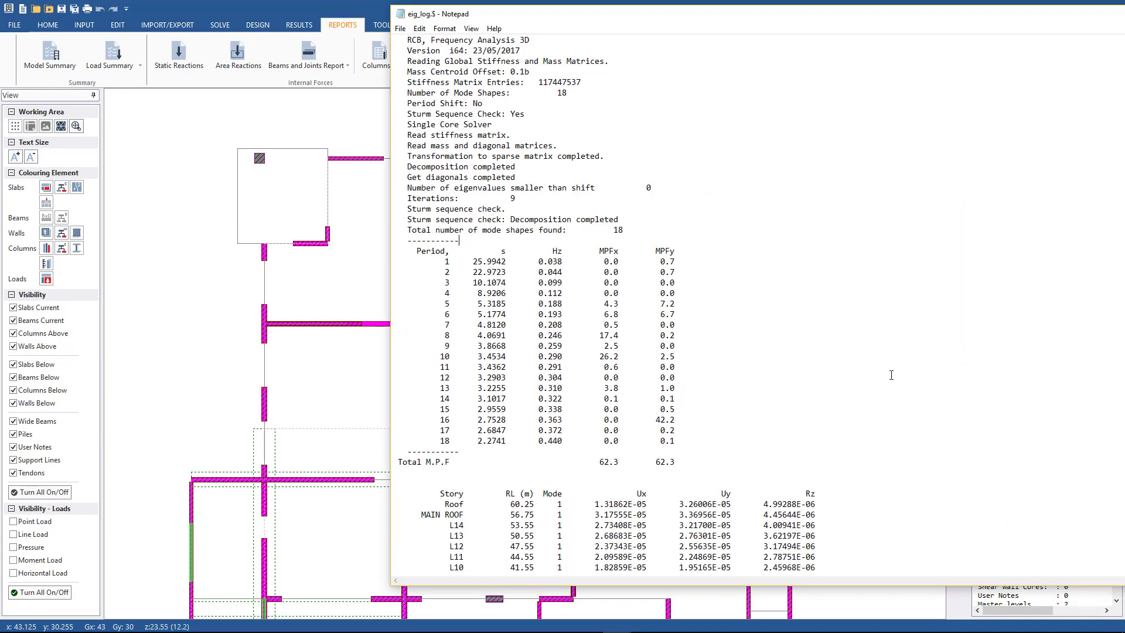
- Close the 18-mode log and highlight the mode 6 and mode 12 rows in the 60-mode log to examine their periods
key(alt+F4)
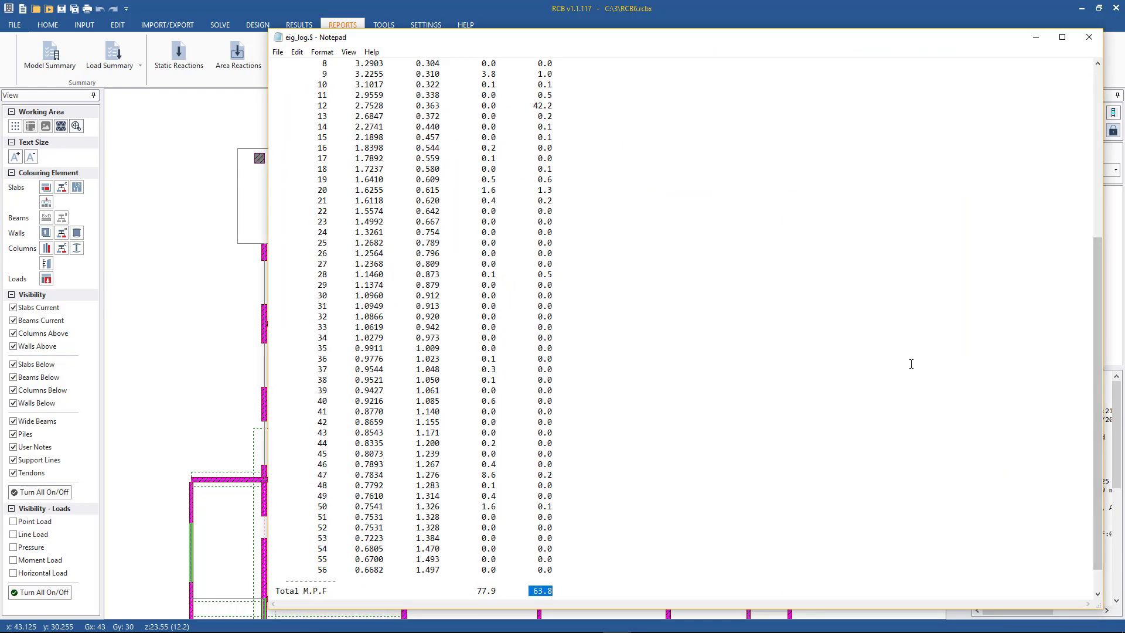
scroll(835, 356, up, 8)
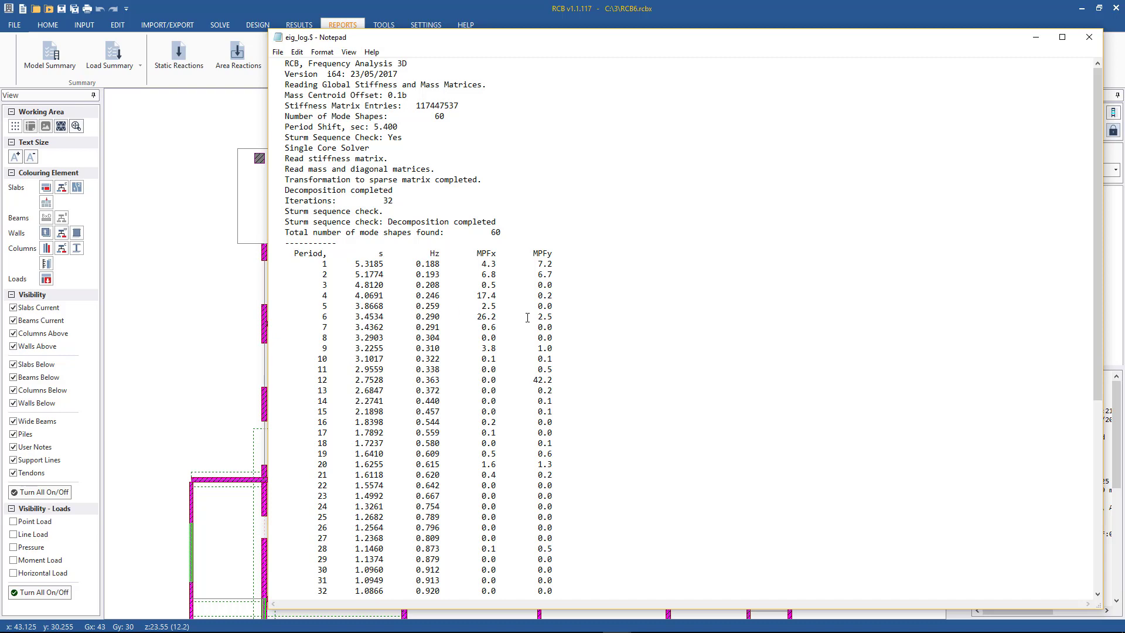
drag(559, 317, 320, 317)
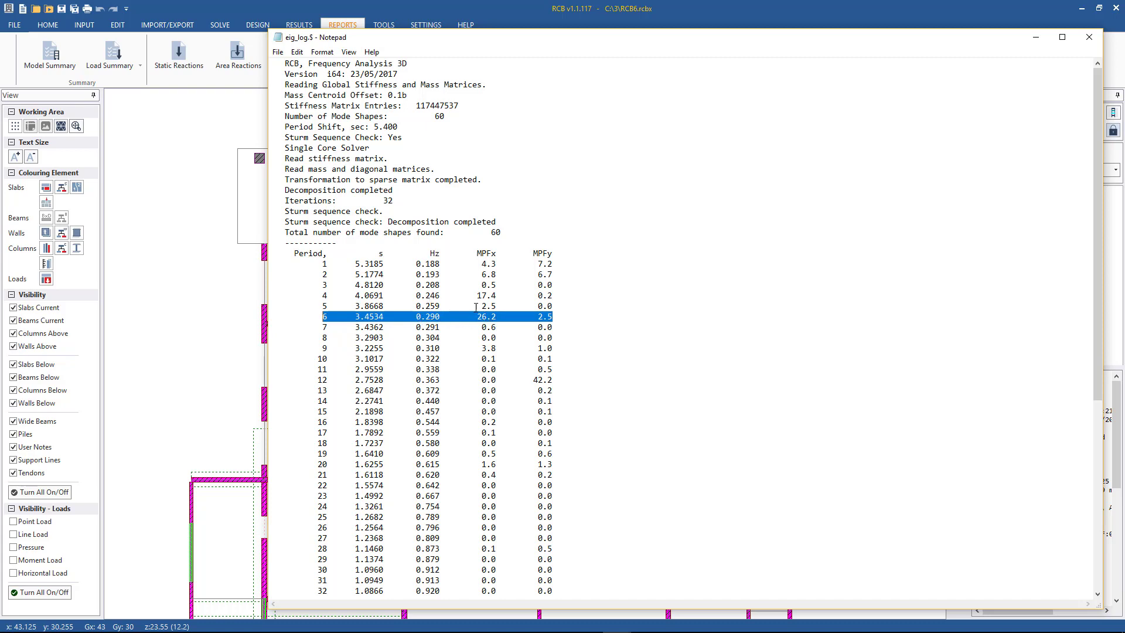
drag(472, 317, 322, 317)
click(496, 317)
drag(557, 377, 317, 380)
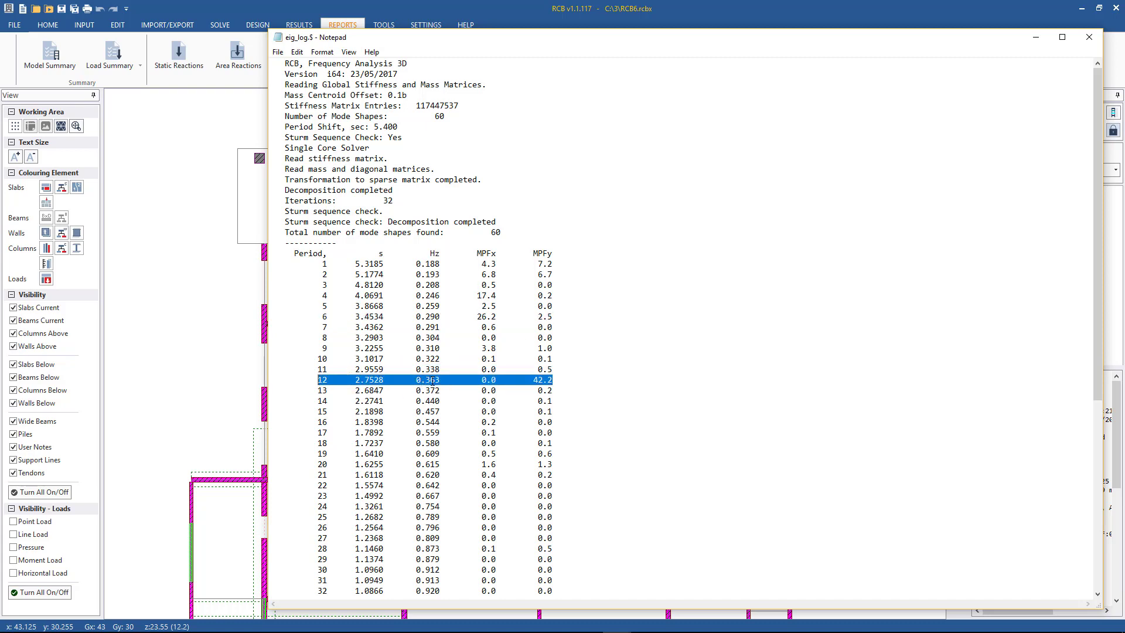